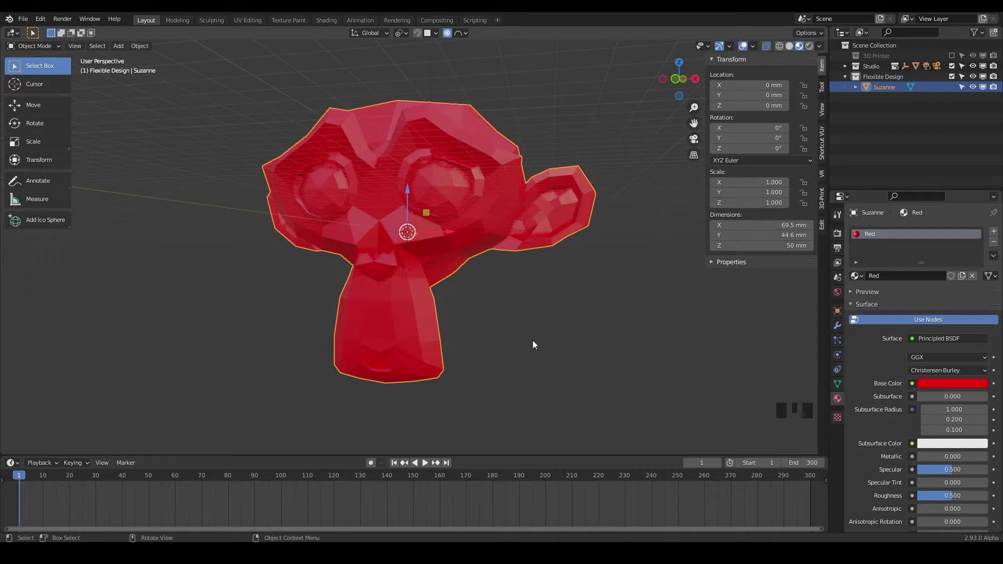
- Select Suzanne's whole mesh in Edit Mode, disable Proportional Editing, and pivot around the 3D Cursor
mouse_move(533, 343)
middle_down()
mouse_move(513, 347)
mouse_move(540, 346)
middle_up()
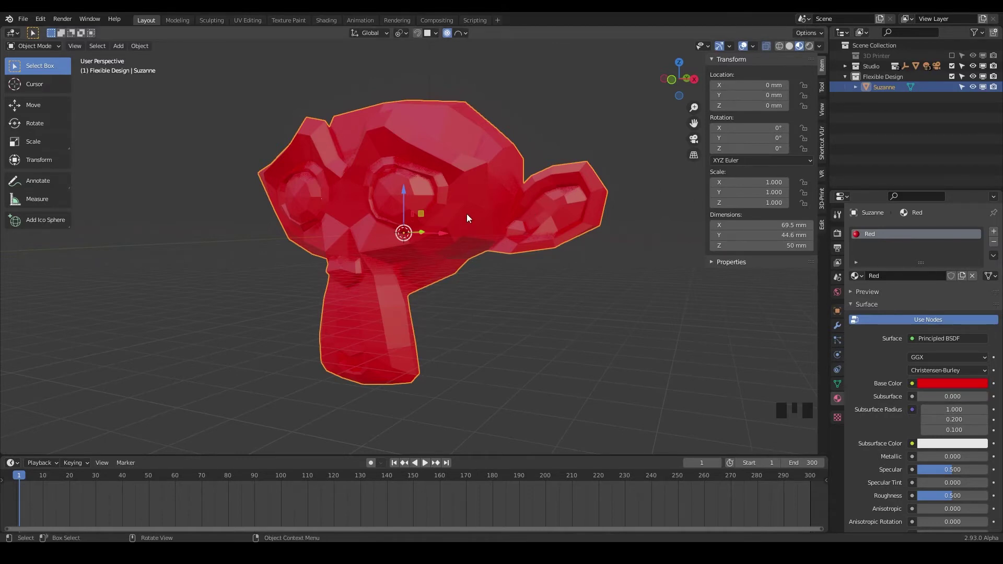
key(Tab)
key(a)
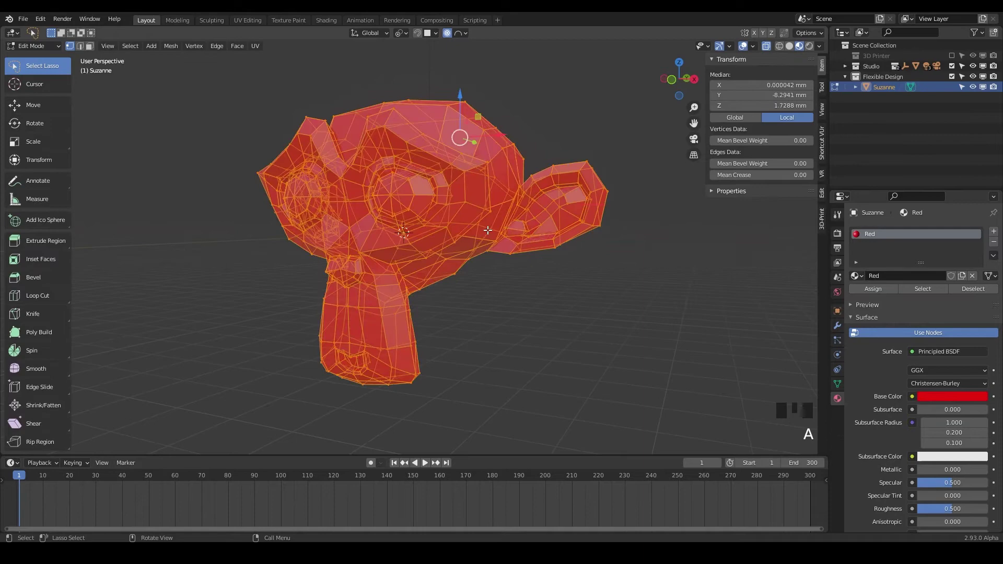
key(Tab)
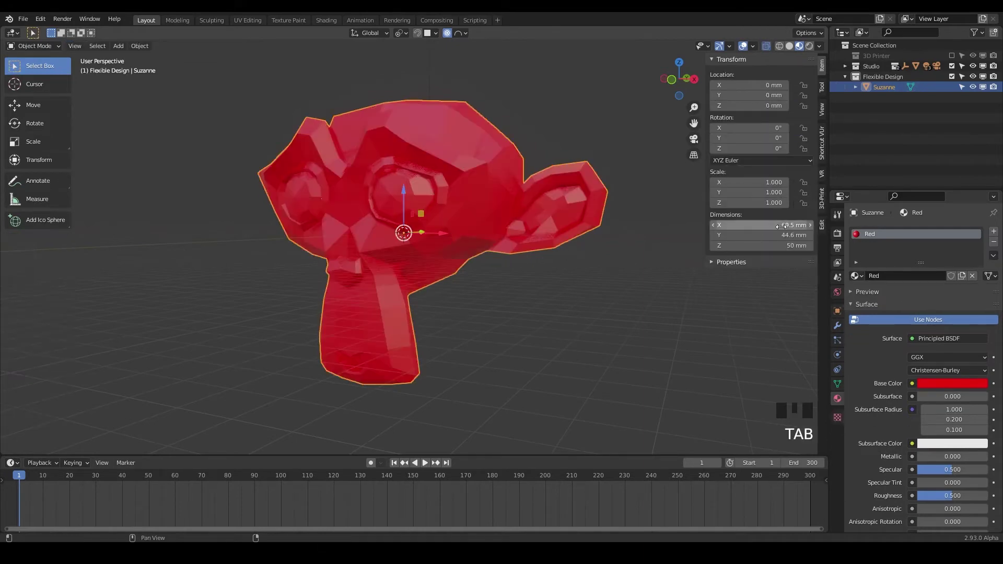
key(Tab)
key(Tab)
key(Tab)
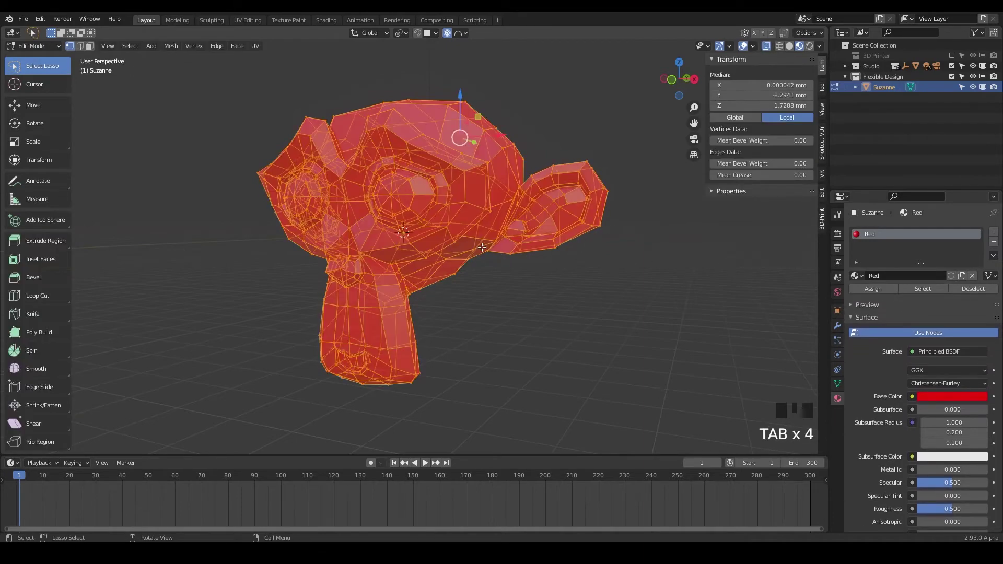
key(s)
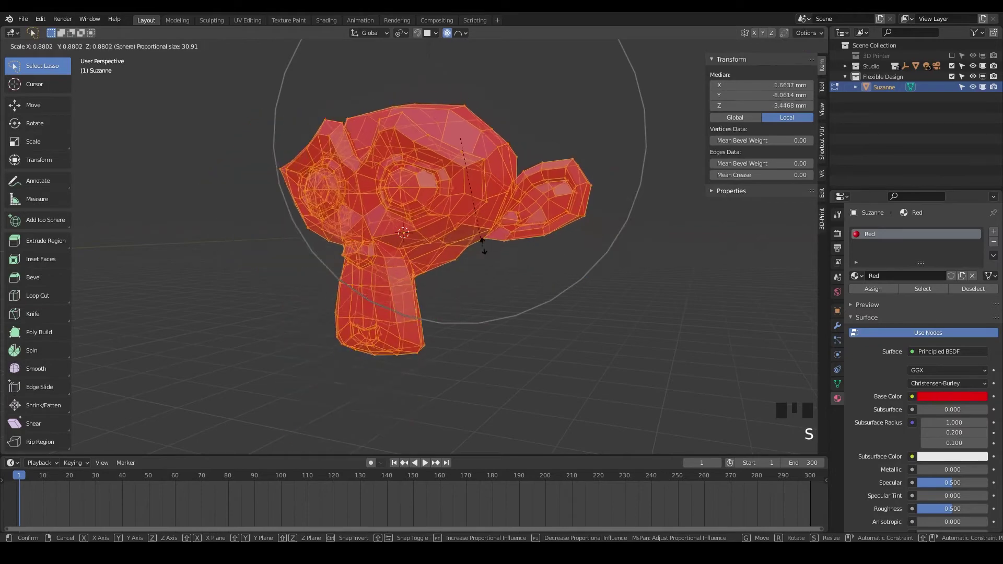
right_click(527, 264)
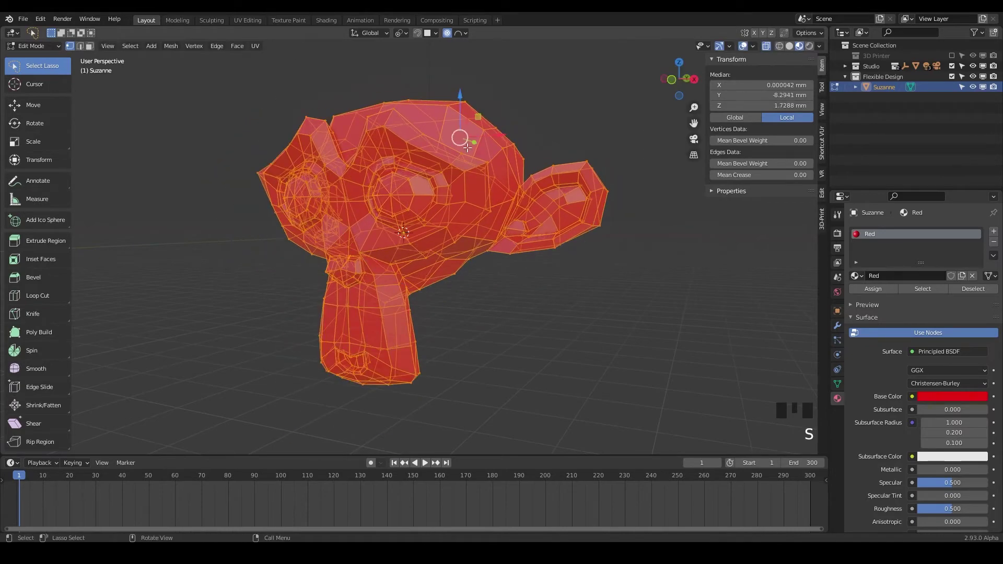
click(447, 33)
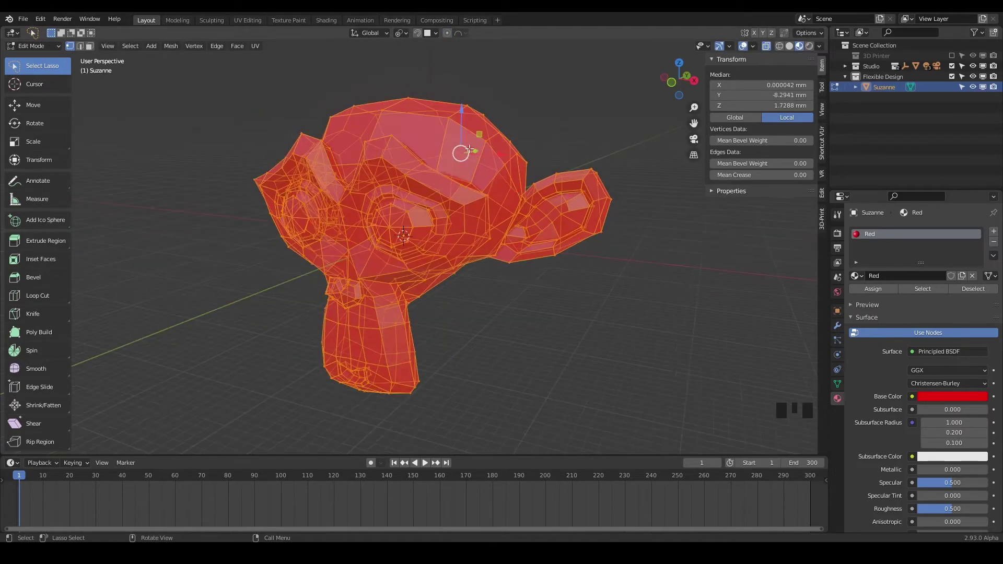
click(401, 33)
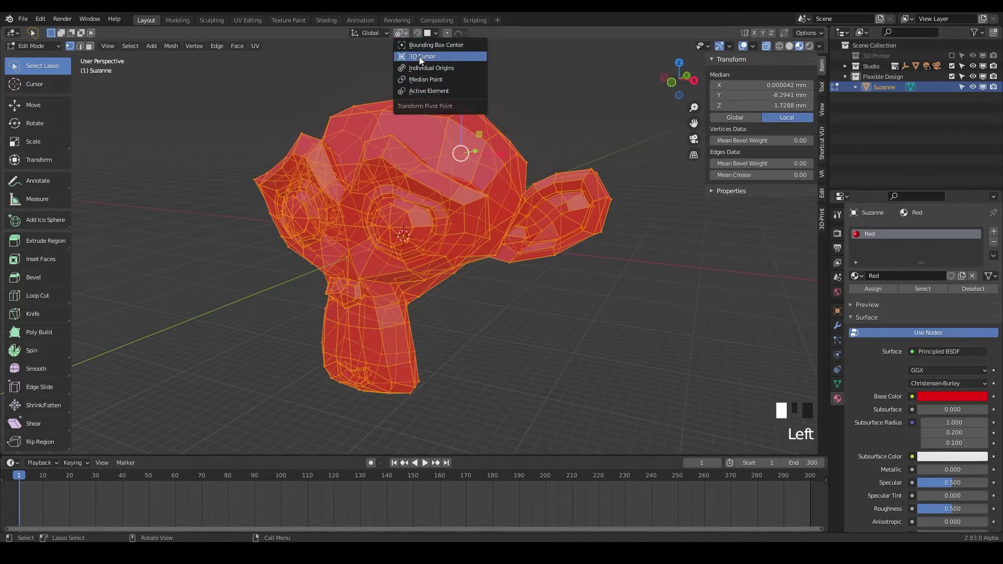
click(424, 56)
- Scale the mesh up to about 114 × 72.9 × 81.8 mm, keeping object scale 1.000
key(Tab)
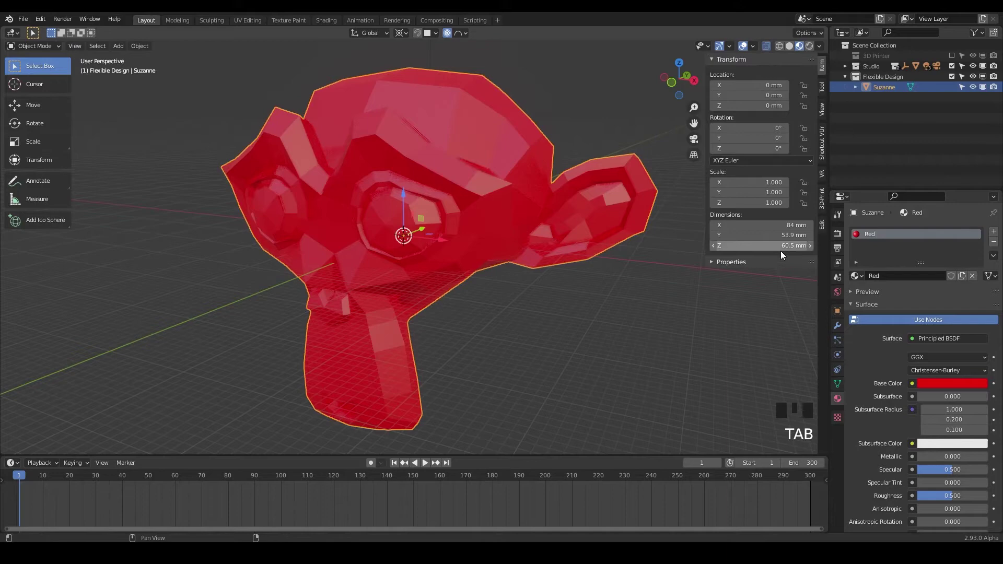
key(Tab)
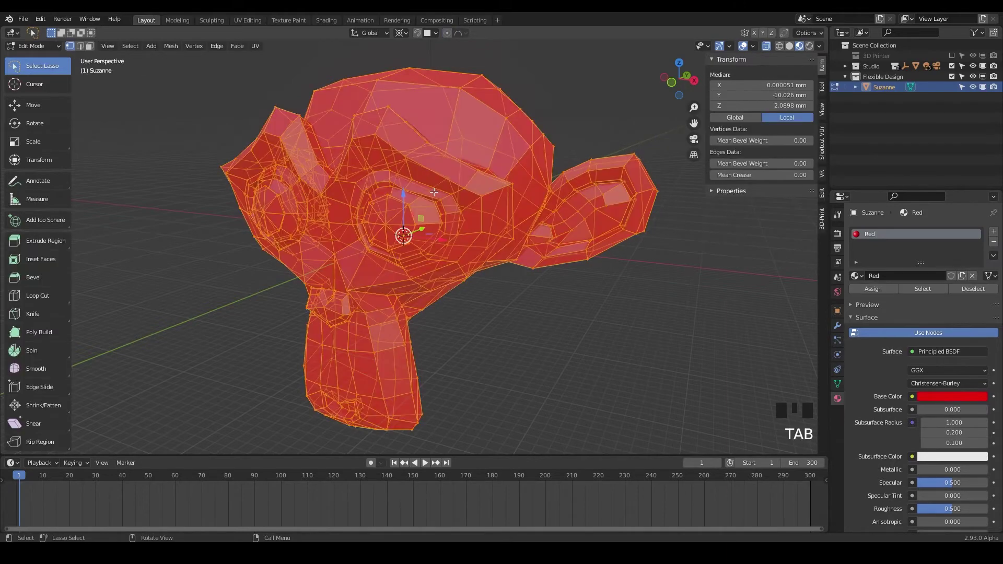
key(s)
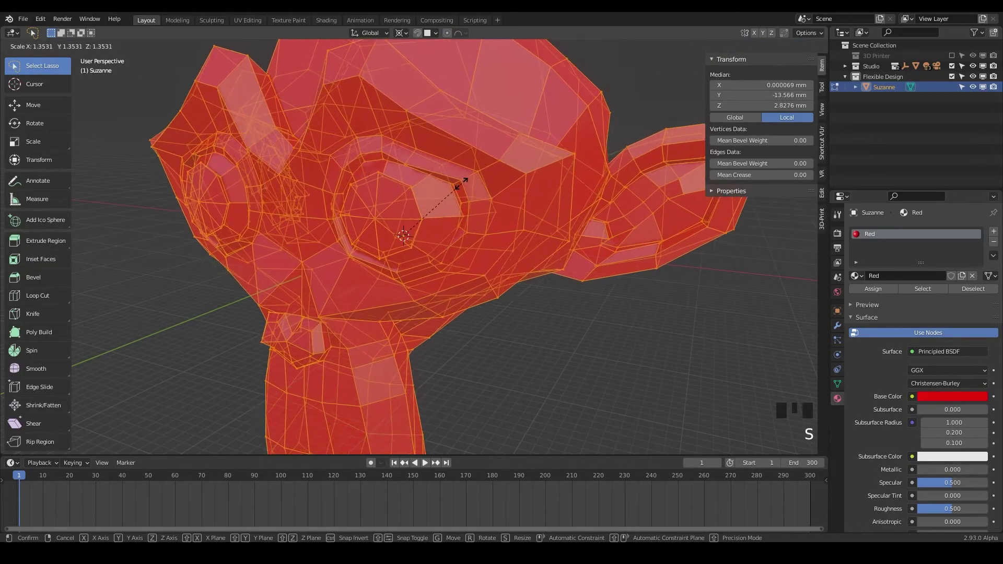
click(458, 182)
key(Tab)
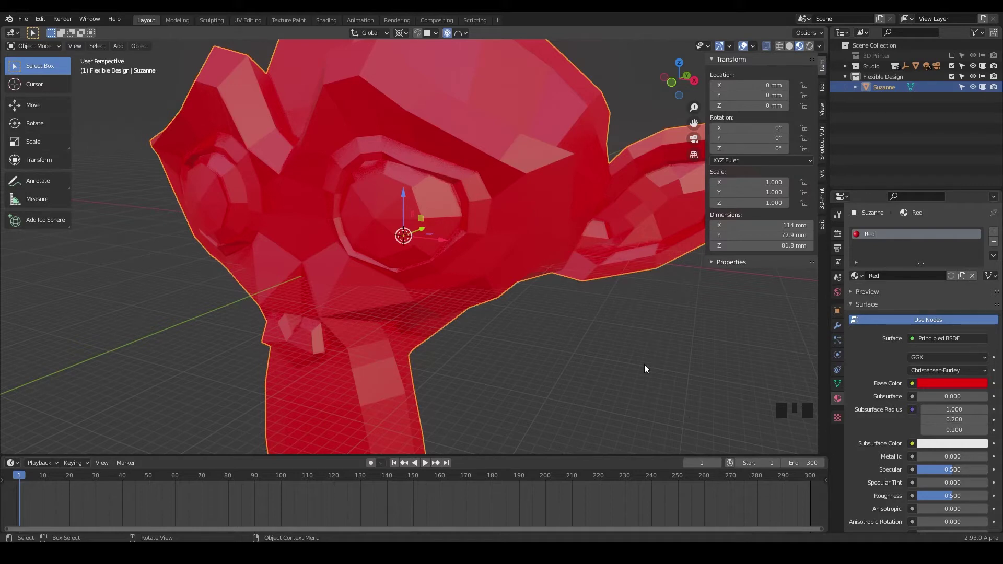
- With Proportional Editing off, scale Suzanne to 0.917 so it measures 104 × 66.9 × 75 mm
key(s)
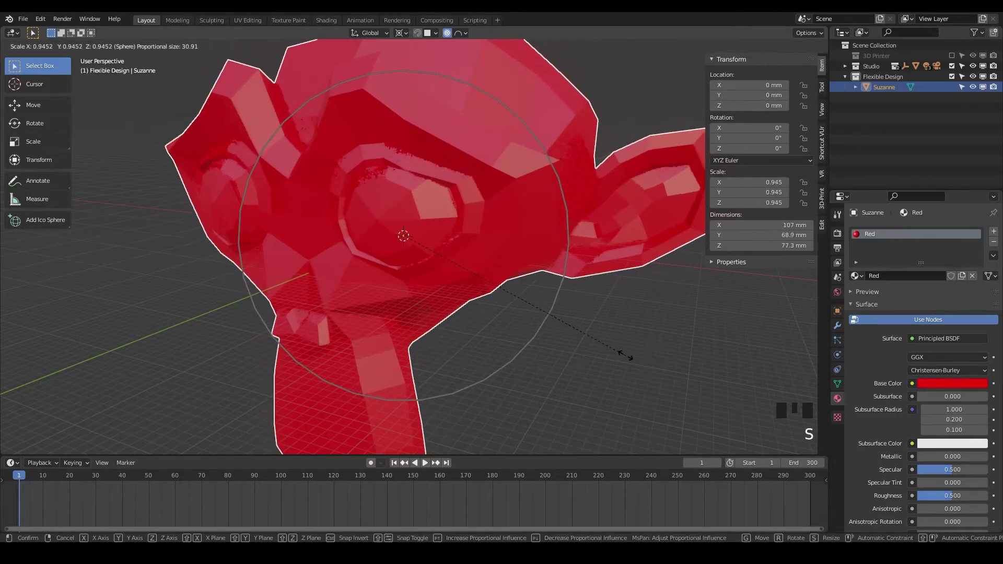
scroll(578, 321, down, 1)
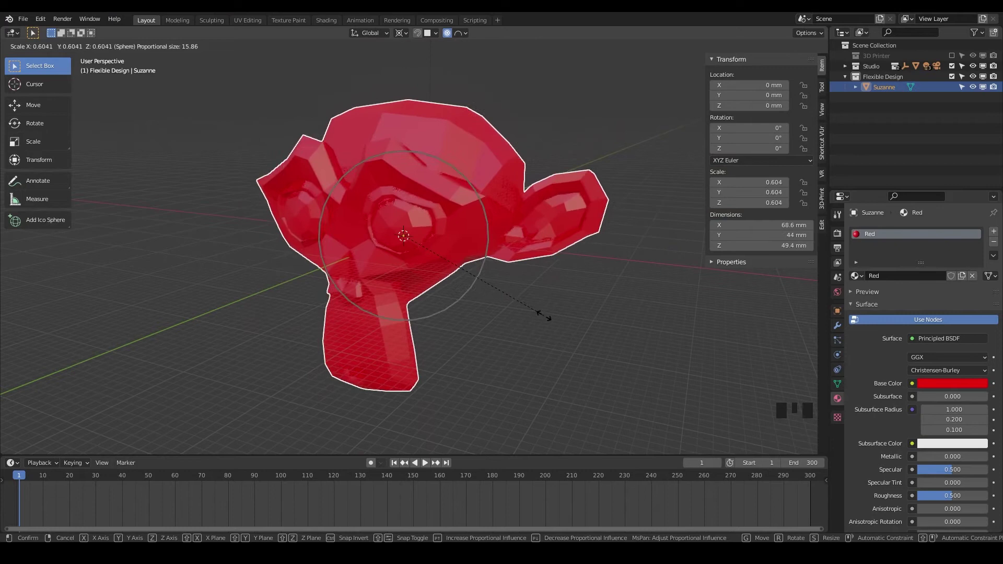
right_click(537, 334)
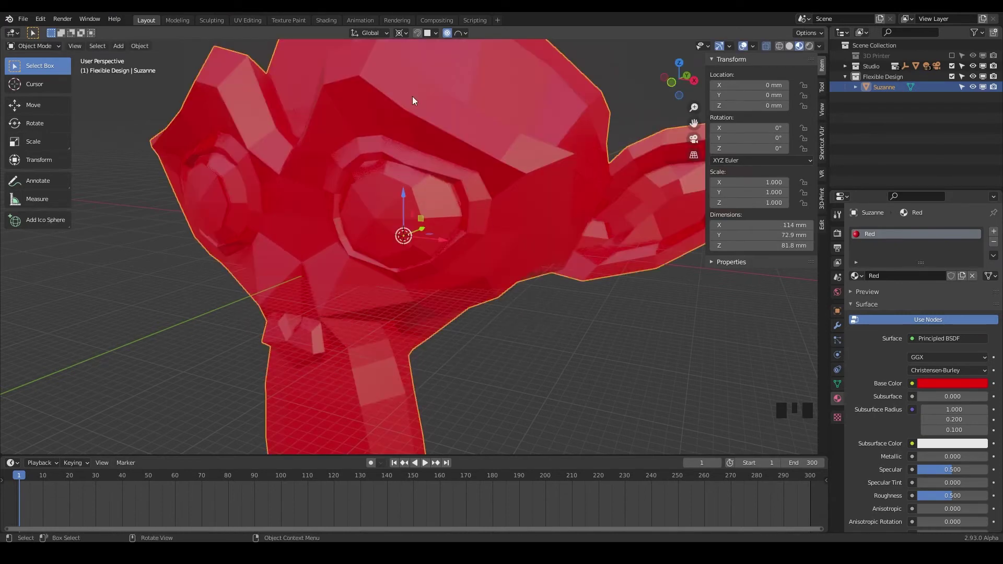
click(447, 33)
key(s)
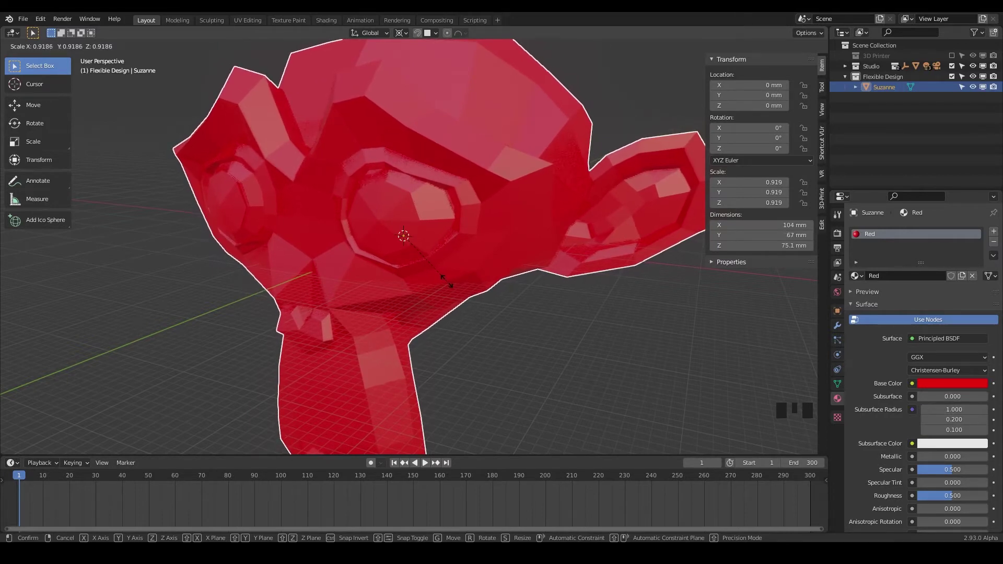
click(446, 280)
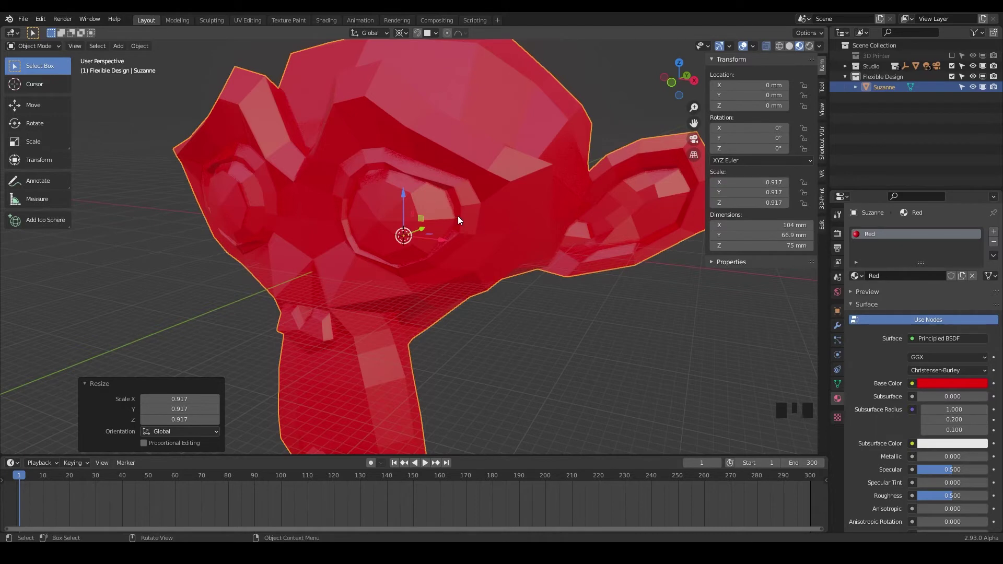
- Apply Suzanne's scale so it reads 1.000 while staying 104 × 66.9 × 75 mm
key(ctrl+a)
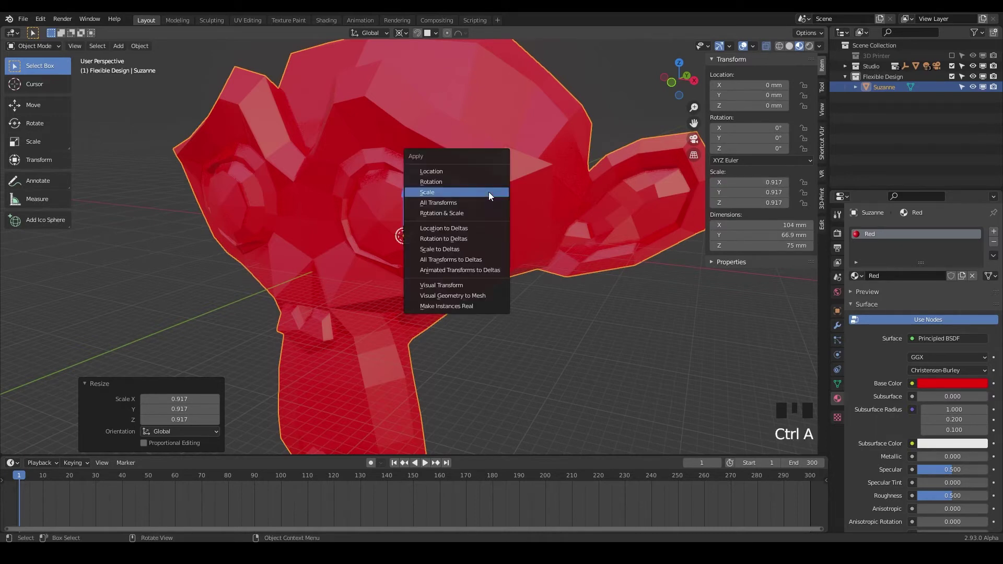
click(428, 192)
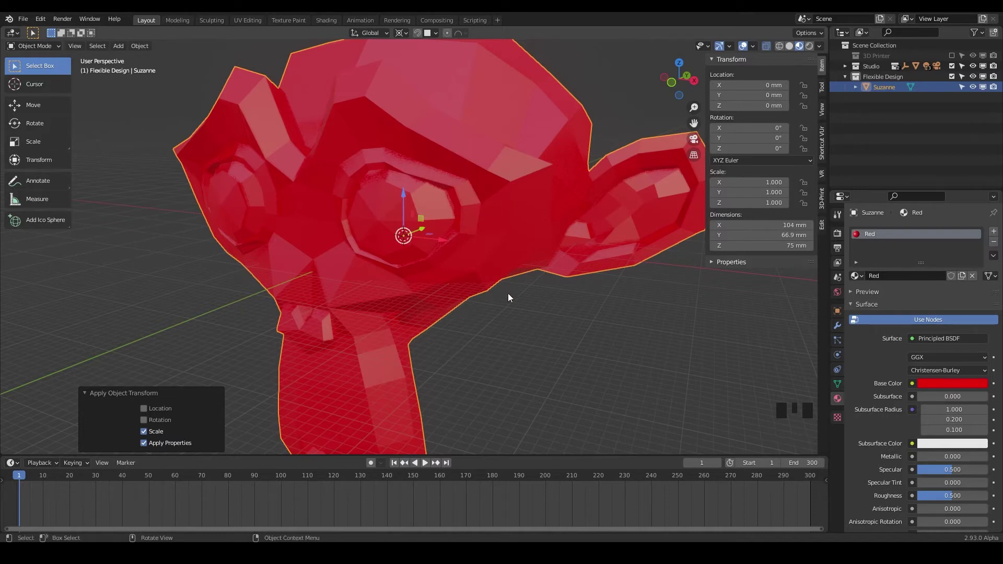
scroll(569, 269, down, 2)
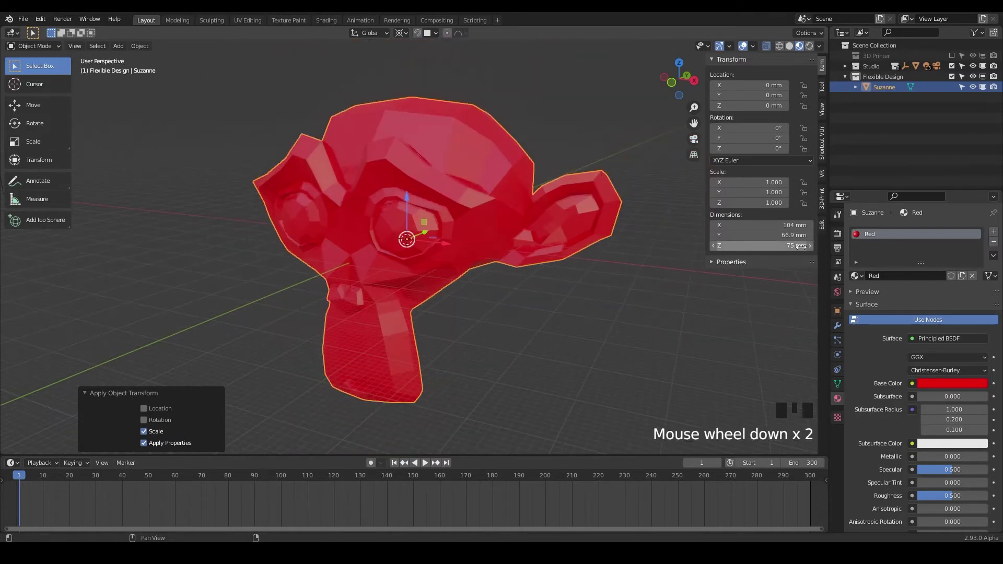
middle_drag(515, 311, 388, 352)
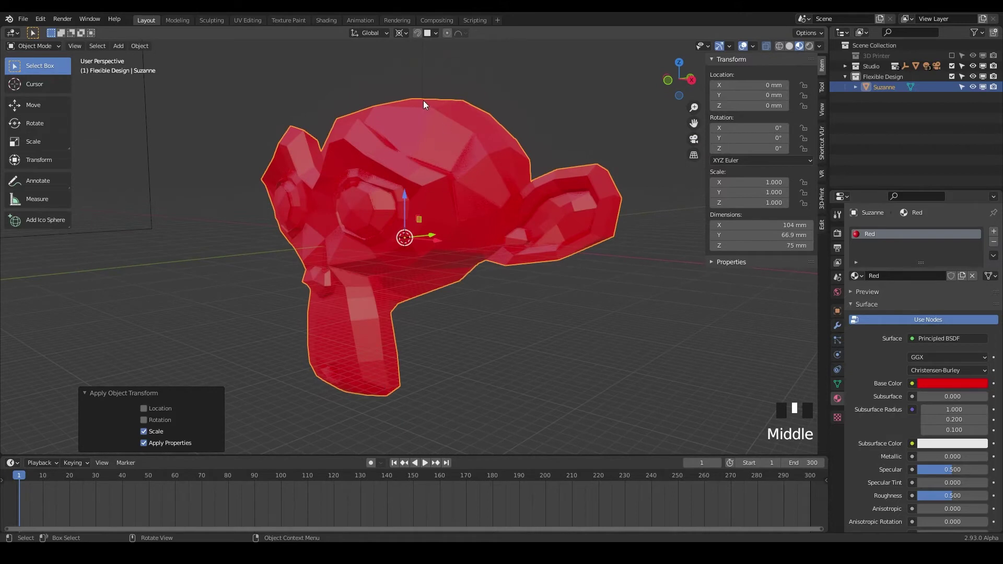
middle_drag(513, 347, 448, 244)
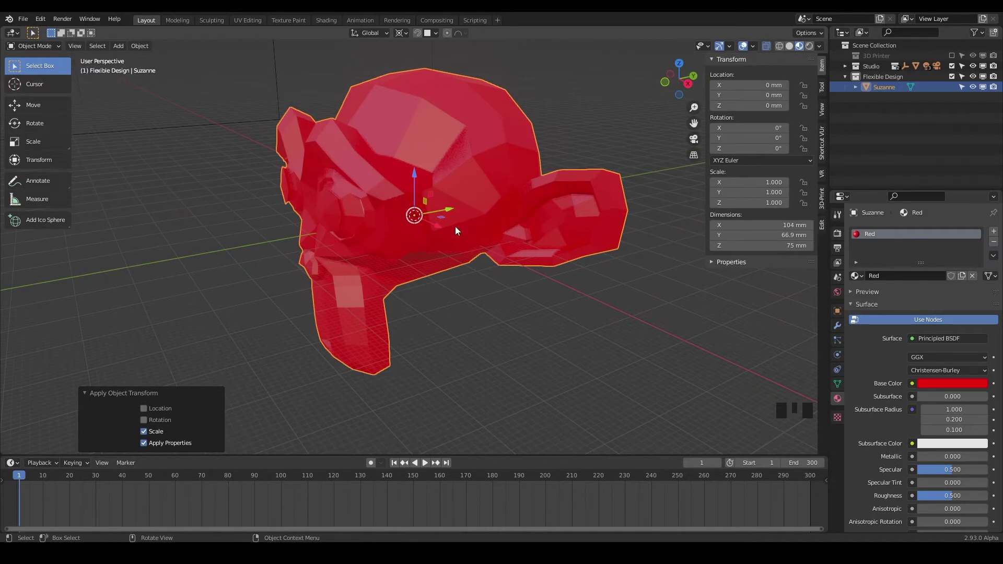
- Rotate Suzanne's mesh -45° around the X axis in Edit Mode
key(Tab)
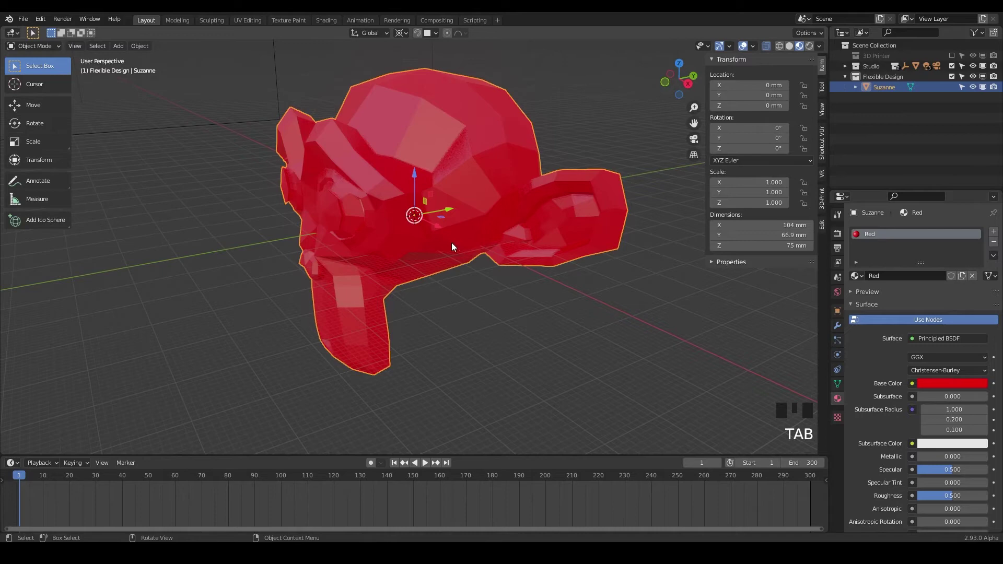
key(Tab)
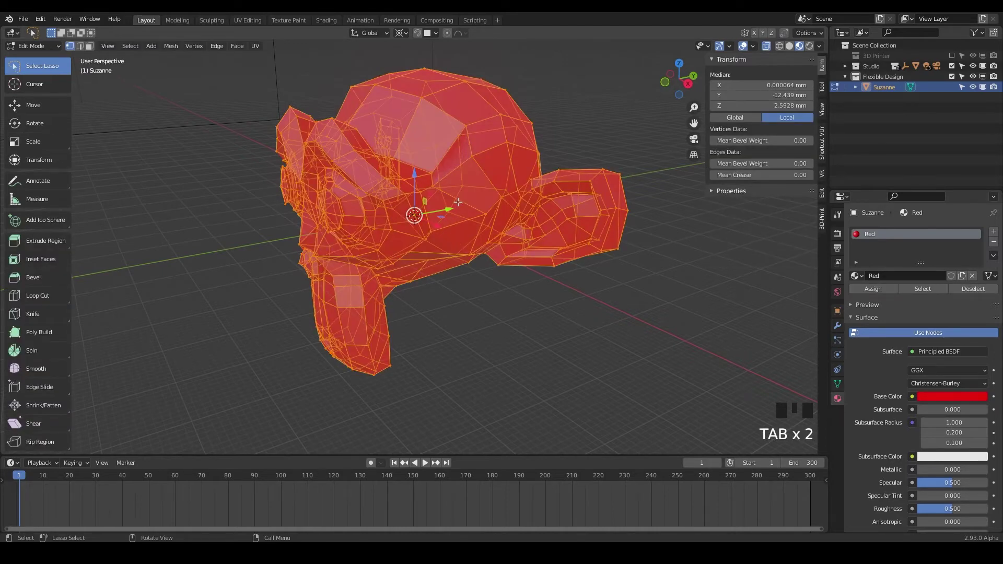
key(r)
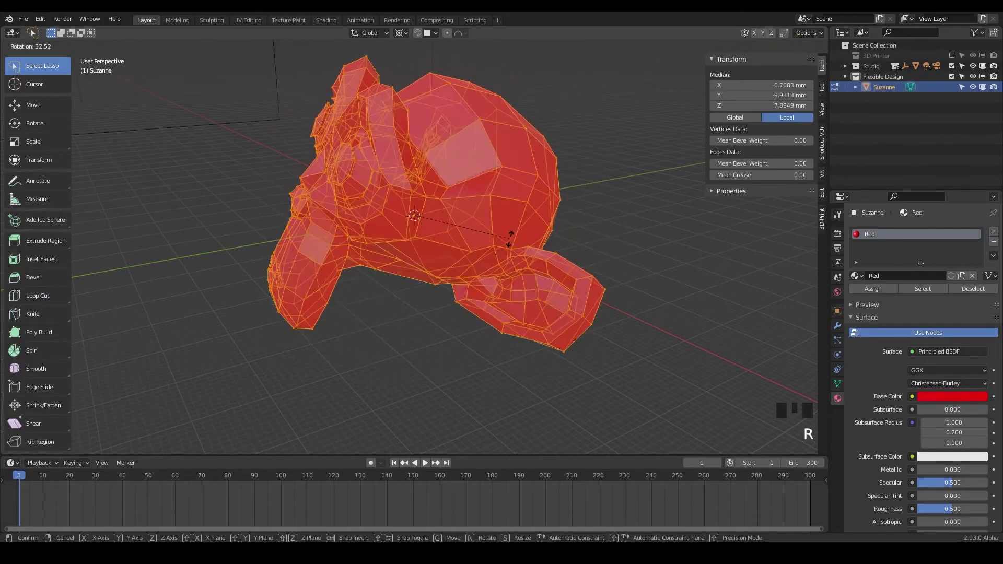
key(x)
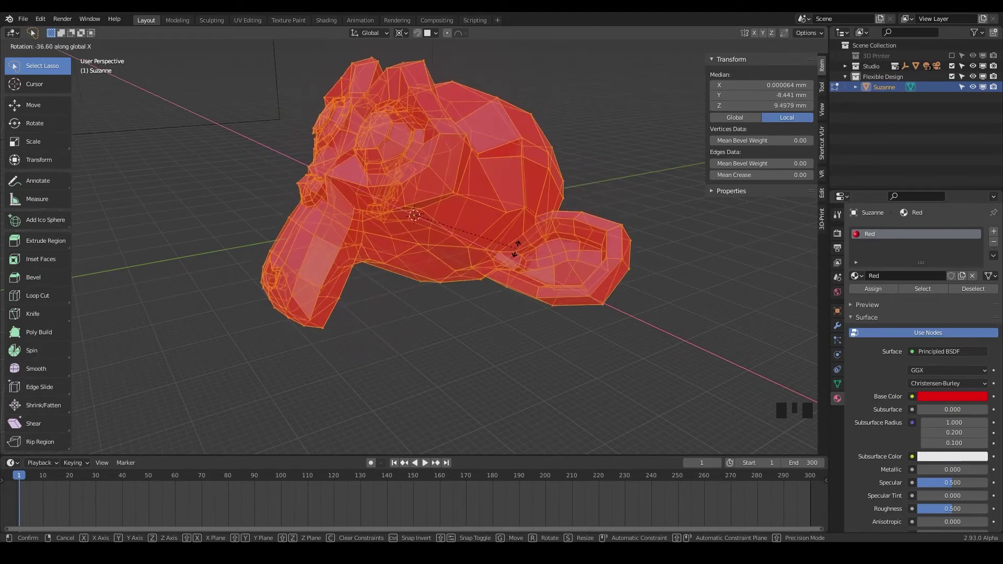
text(-45)
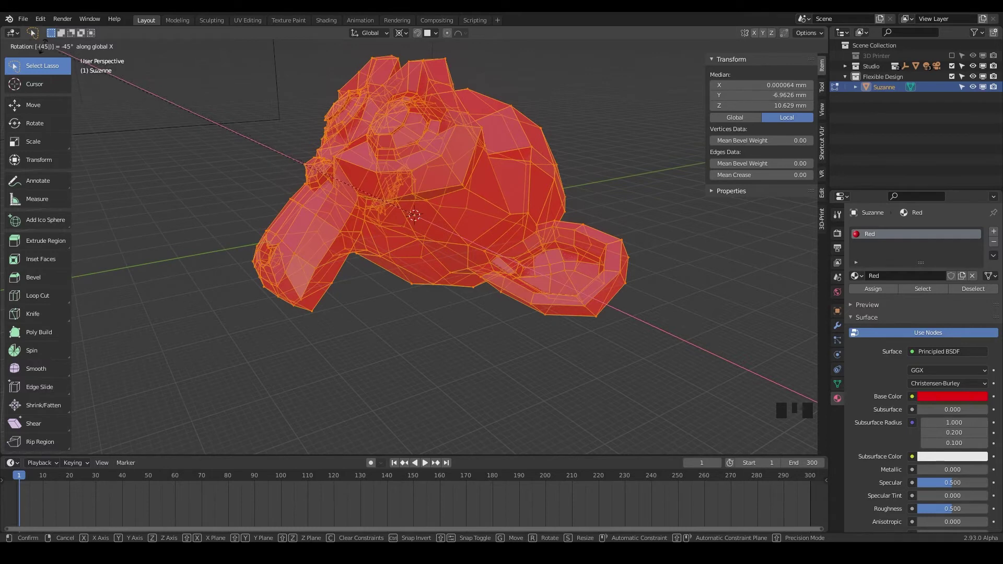
click(552, 325)
- Inspect the tilted mesh, then undo the rotation so Suzanne stands upright again
key(Tab)
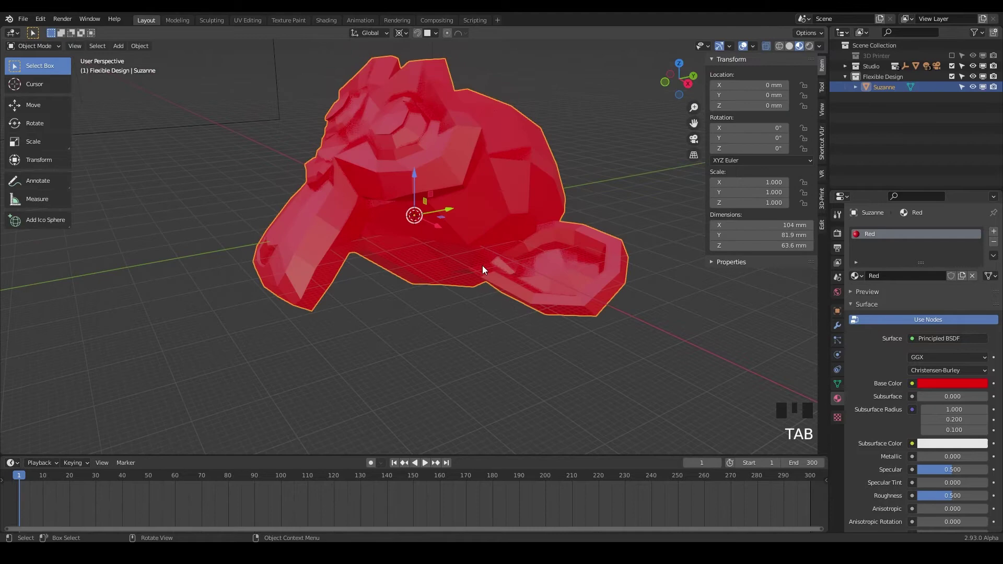
middle_drag(484, 270, 444, 284)
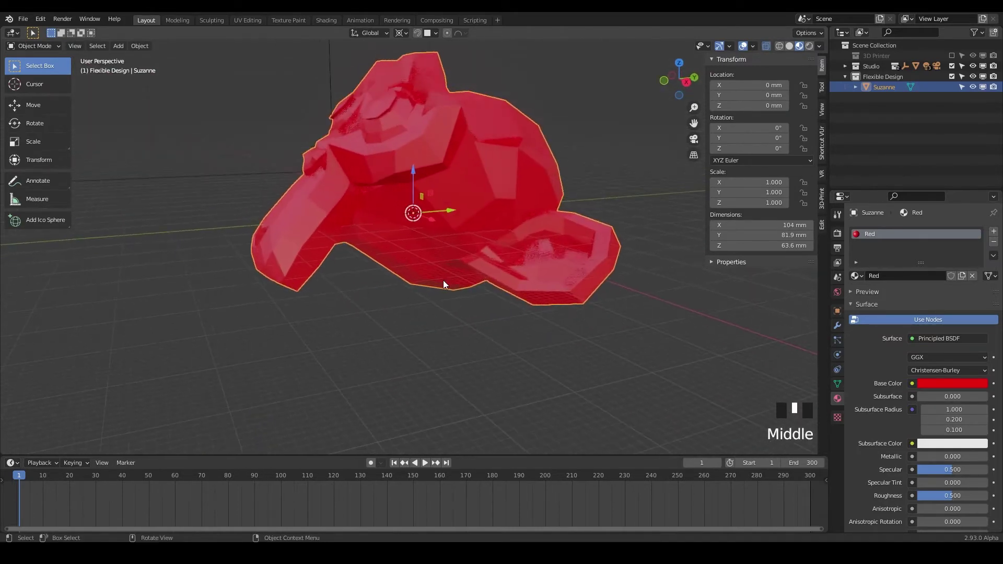
key(Tab)
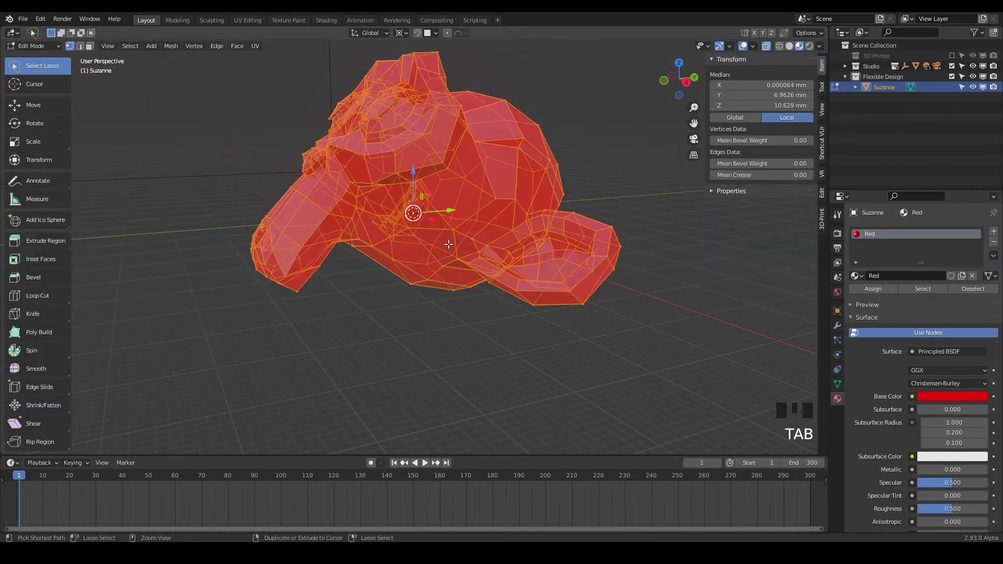
key(ctrl+z)
key(ctrl+z)
key(ctrl+z)
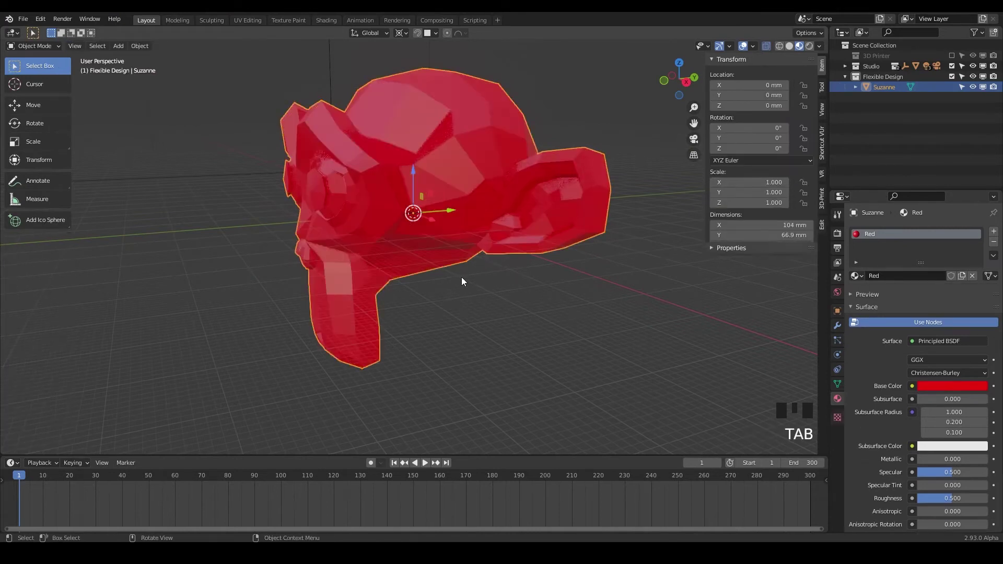
- Rotate Suzanne -45° around X at object level
middle_drag(498, 273, 422, 215)
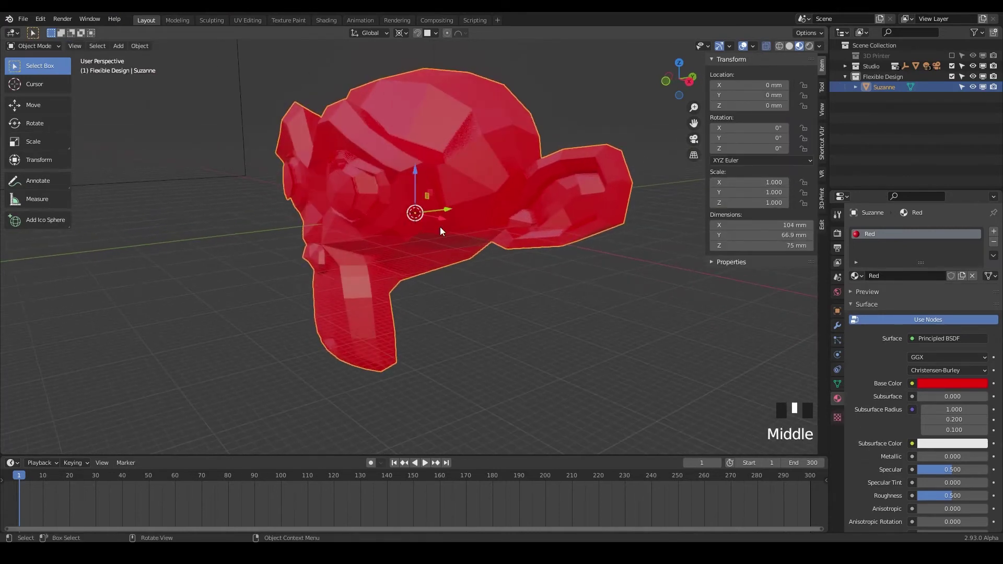
key(r)
text(x)
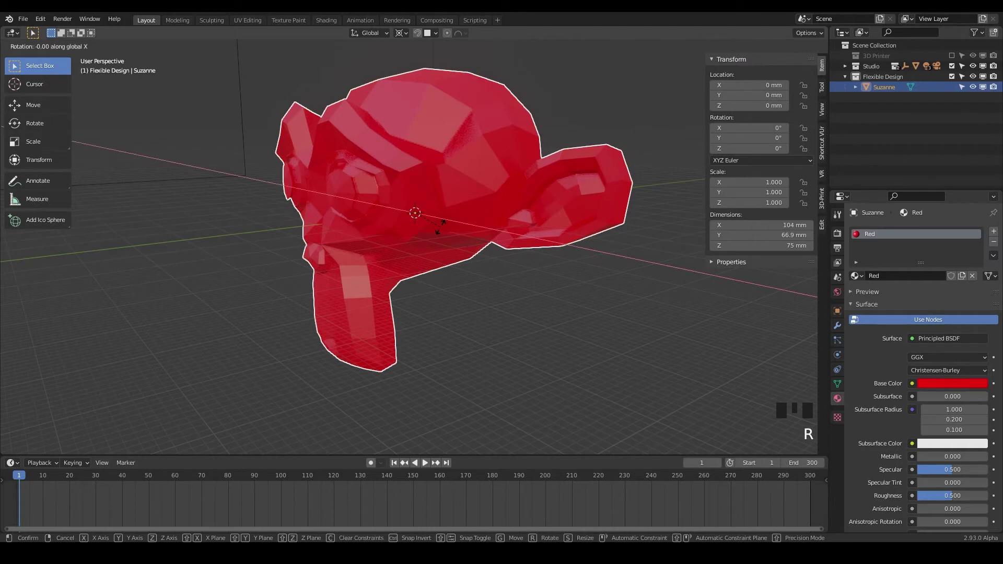
text(-45)
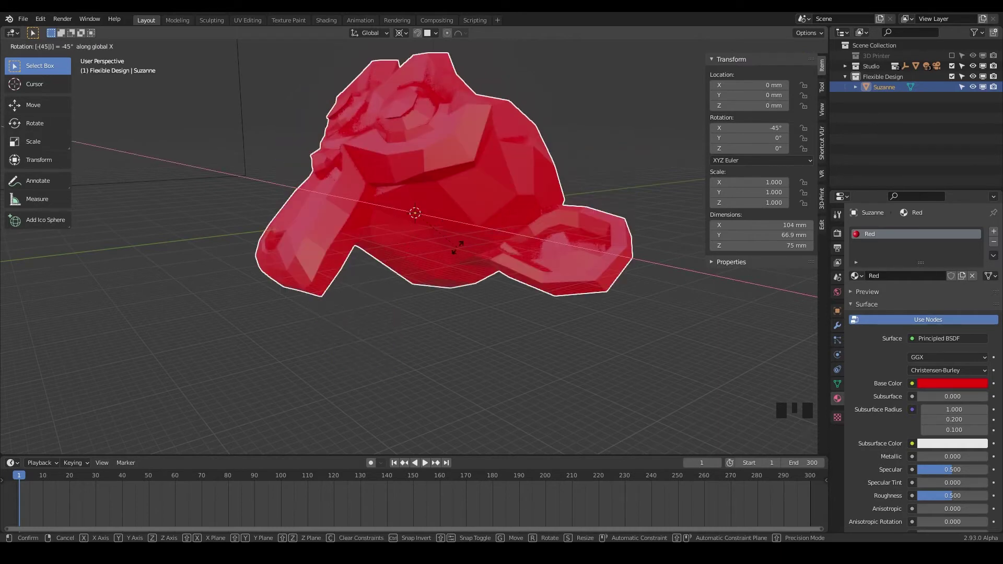
key(Return)
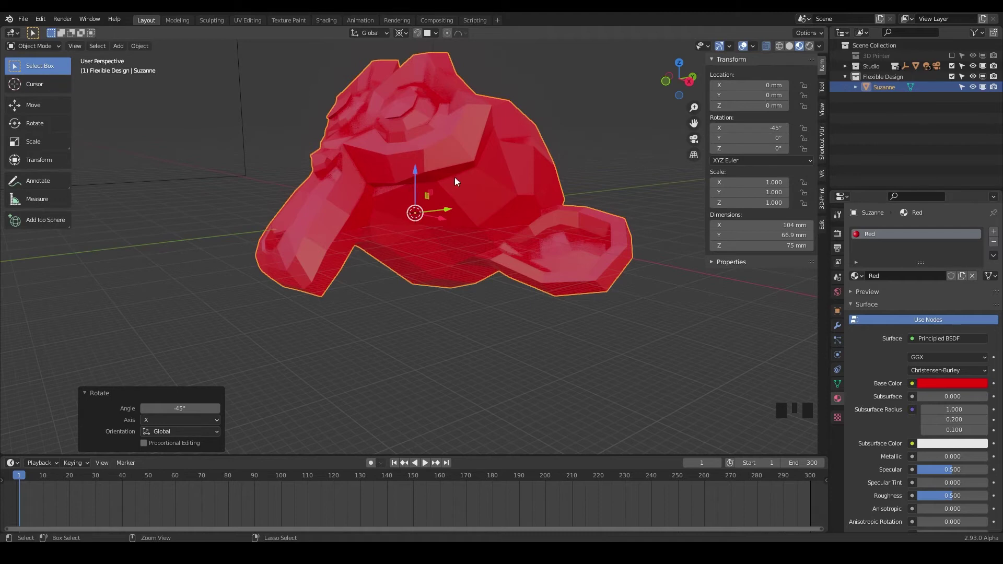
- Apply the rotation so it reads 0°, giving 104 × 81.9 × 63.6 mm
key(ctrl+a)
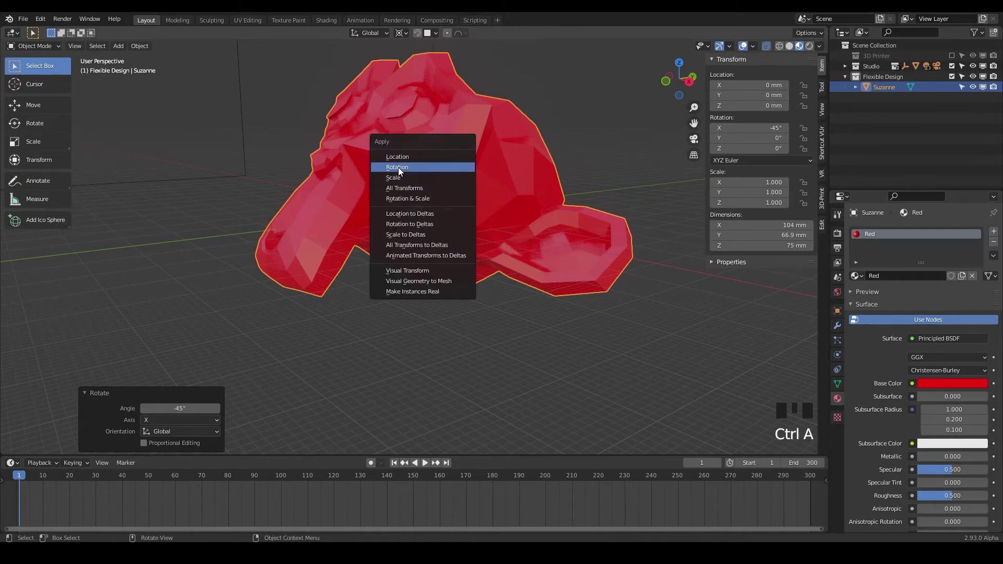
key(ctrl+a)
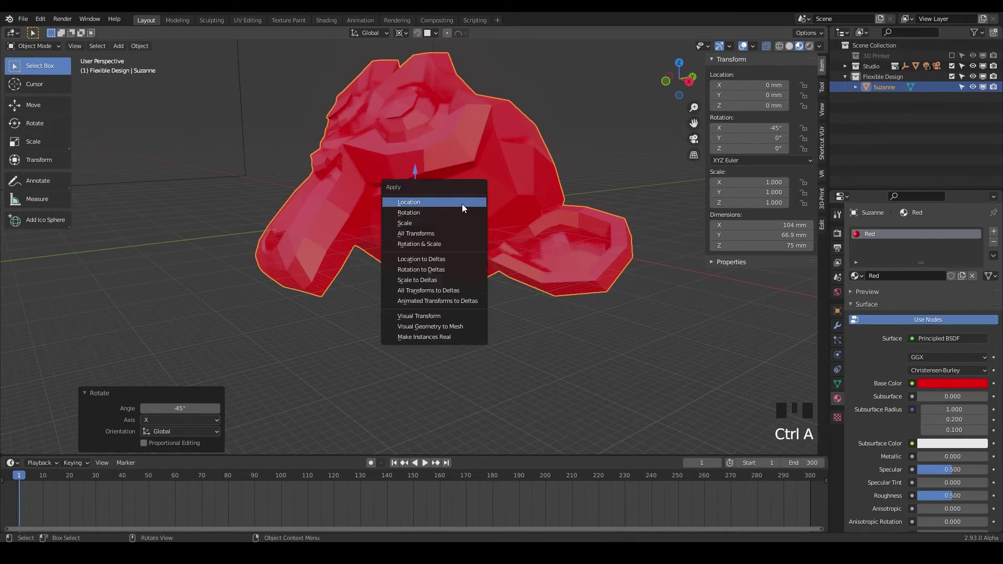
click(417, 212)
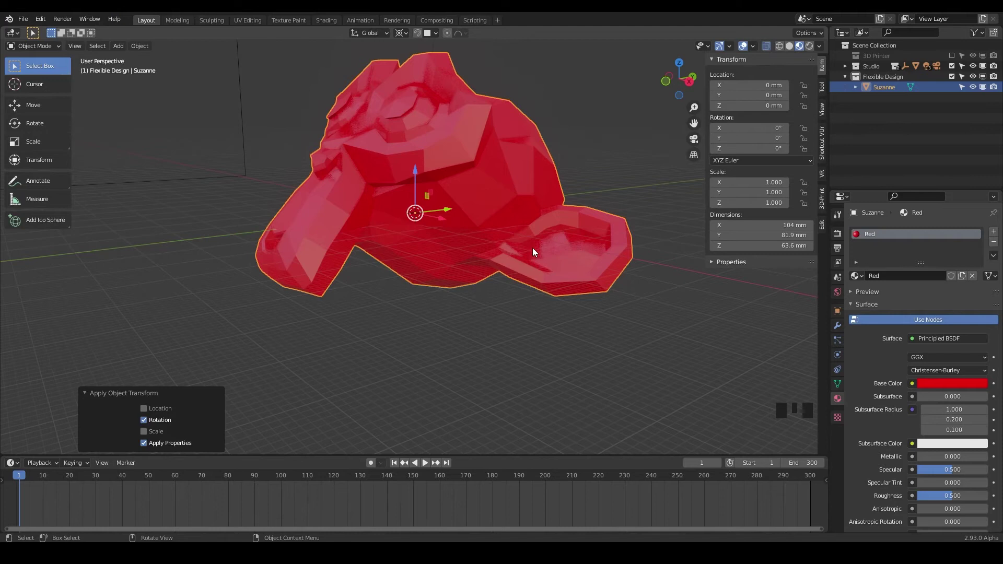
middle_drag(532, 248, 483, 231)
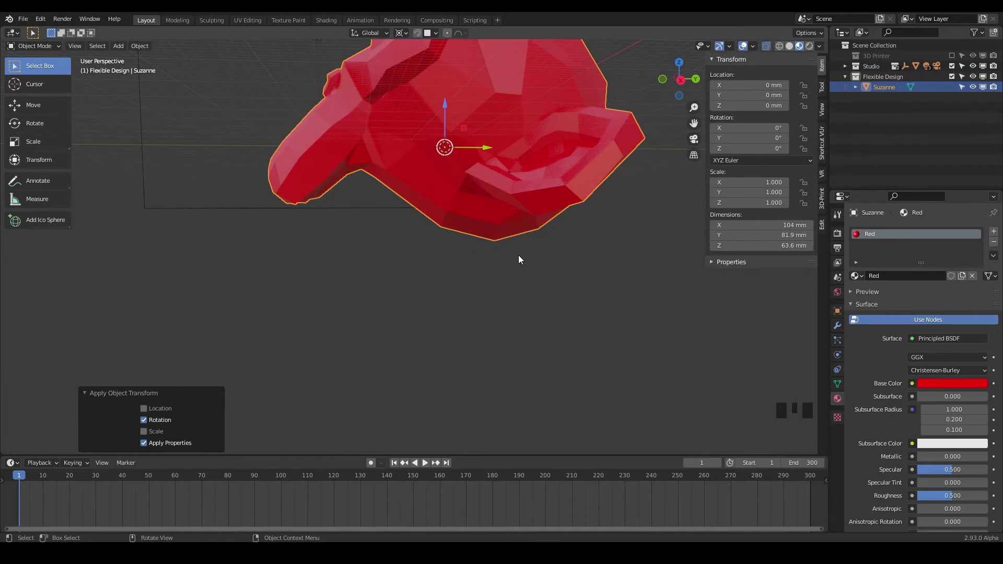
middle_drag(501, 253, 460, 225)
shift+right_click(465, 225)
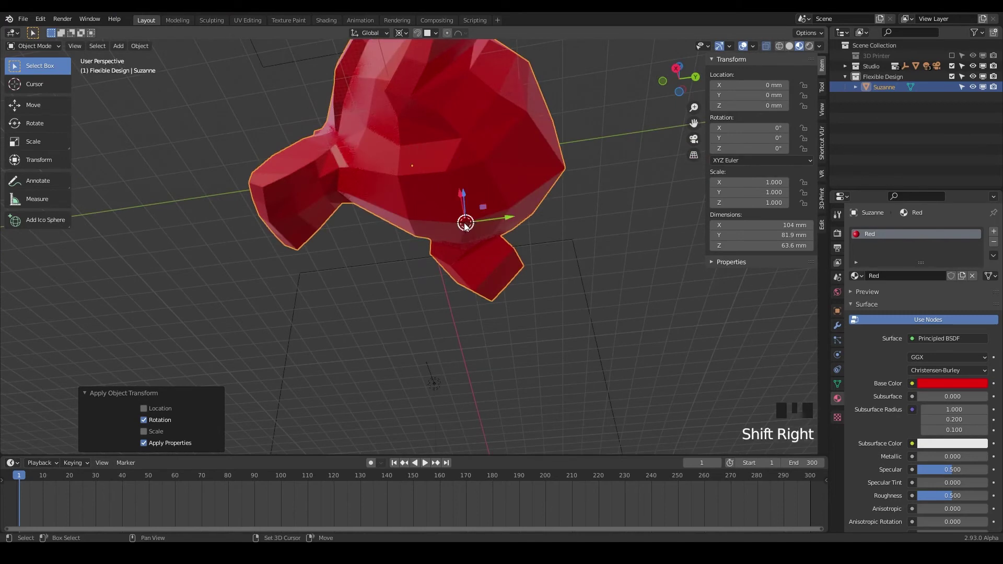
shift+right_click(464, 223)
shift+right_click(463, 223)
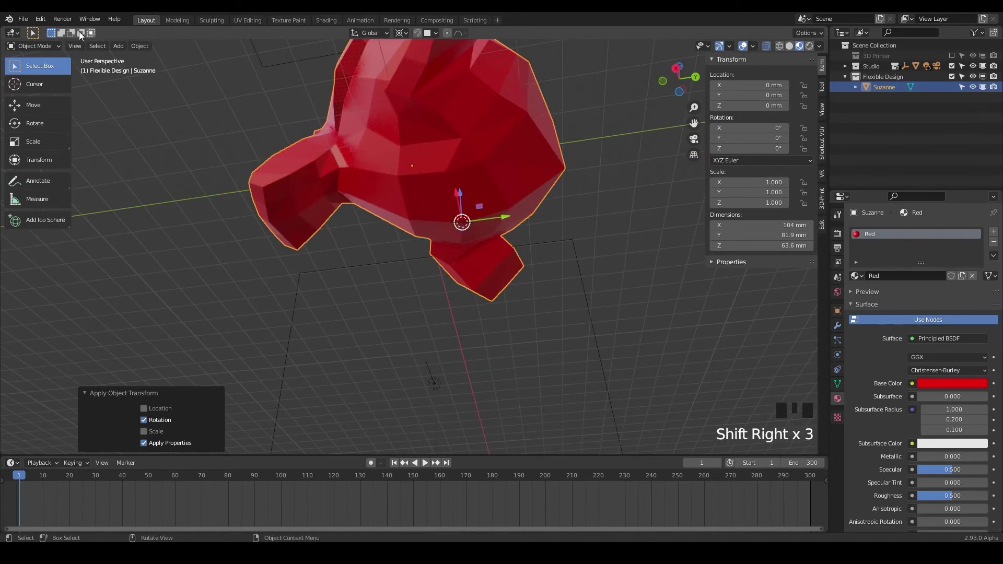
click(140, 45)
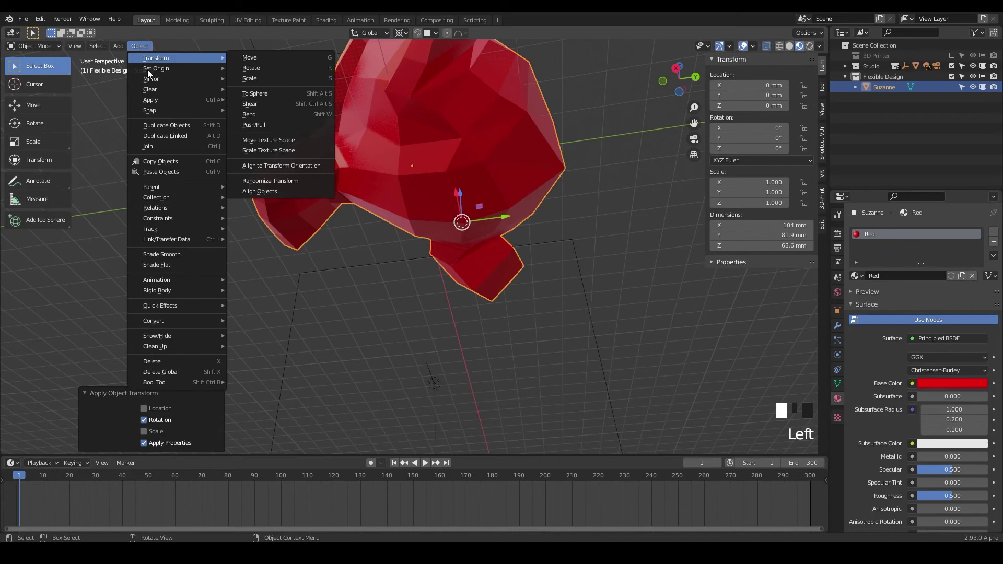
mouse_move(179, 72)
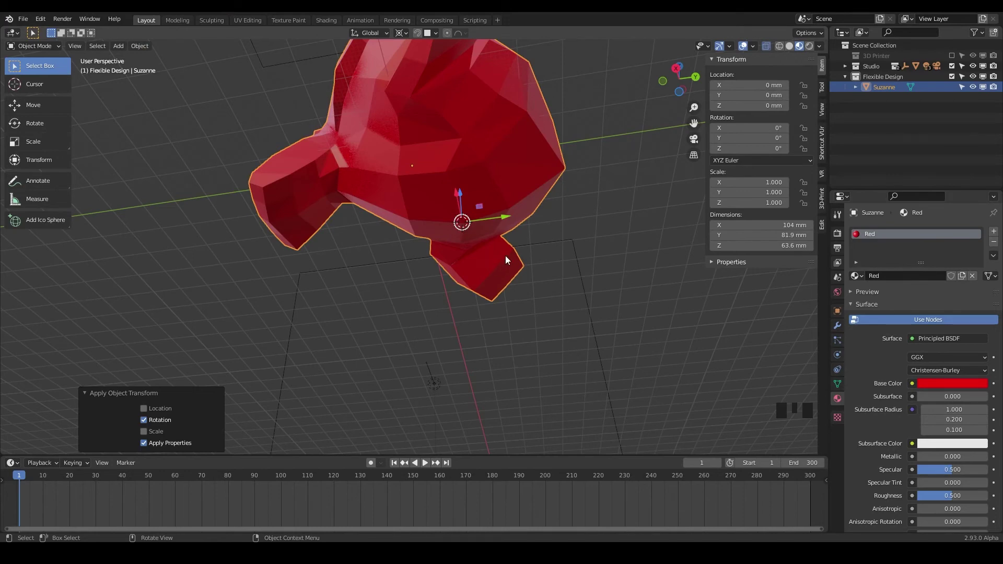
- In Edit Mode with vertex select, select Suzanne's lowest vertex
middle_drag(506, 255, 459, 201)
key(Tab)
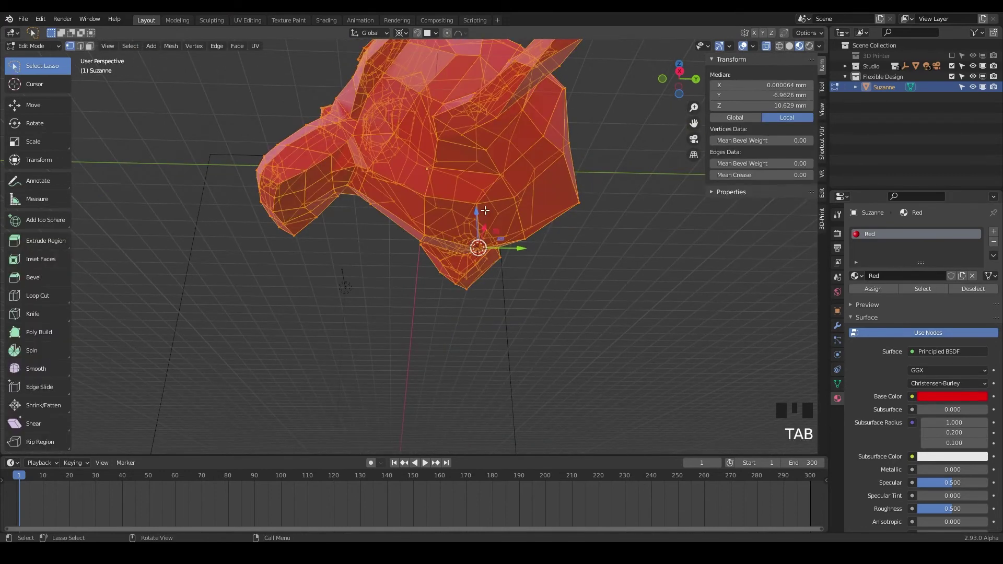
scroll(452, 208, up, 2)
scroll(494, 269, up, 4)
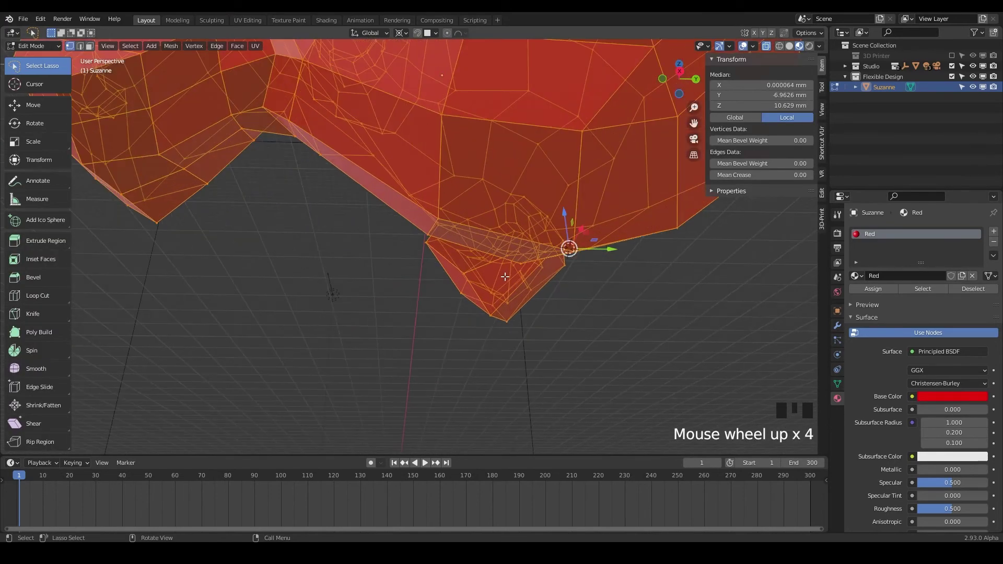
key(1)
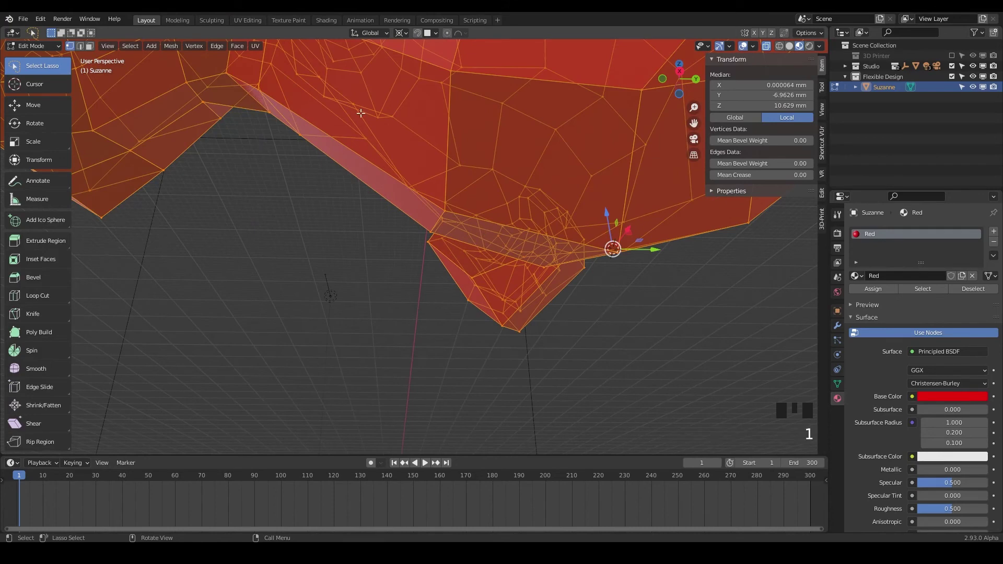
click(615, 255)
- Snap the 3D cursor to the selected vertex at Y 12.838 mm, Z -23.361 mm
middle_drag(627, 261, 563, 275)
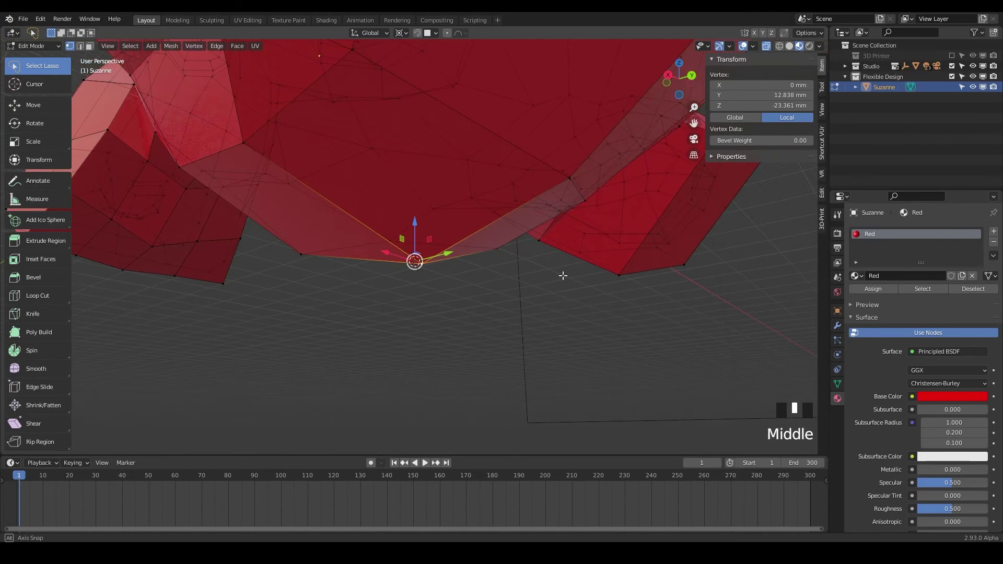
scroll(563, 276, up, 6)
scroll(481, 361, down, 2)
shift+middle_drag(480, 360, 401, 239)
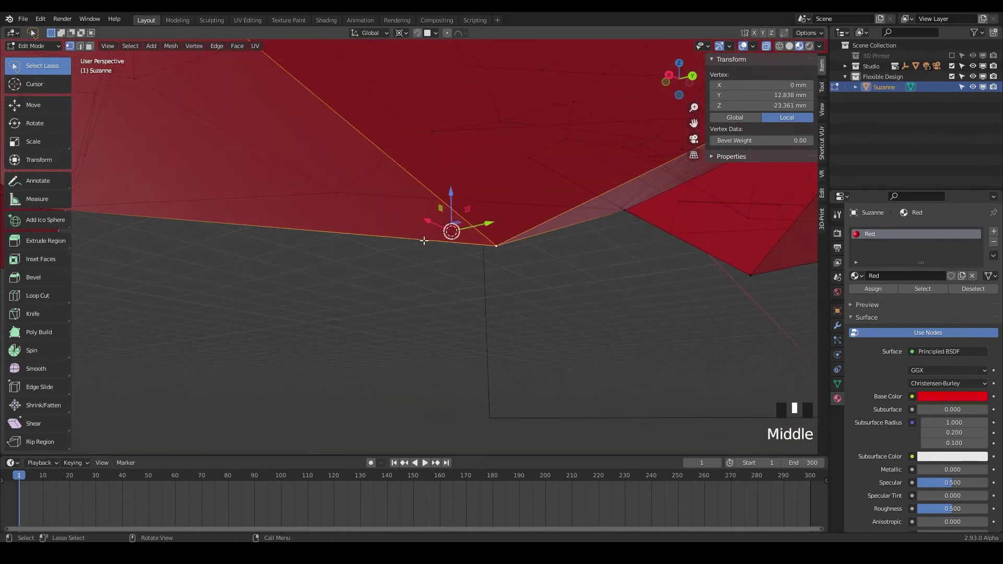
key(shift+s)
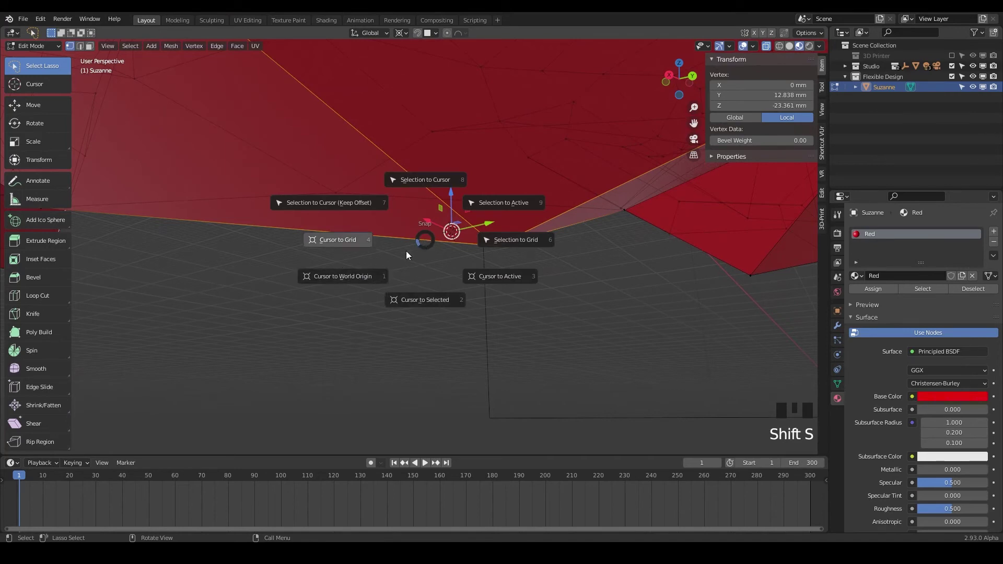
click(425, 299)
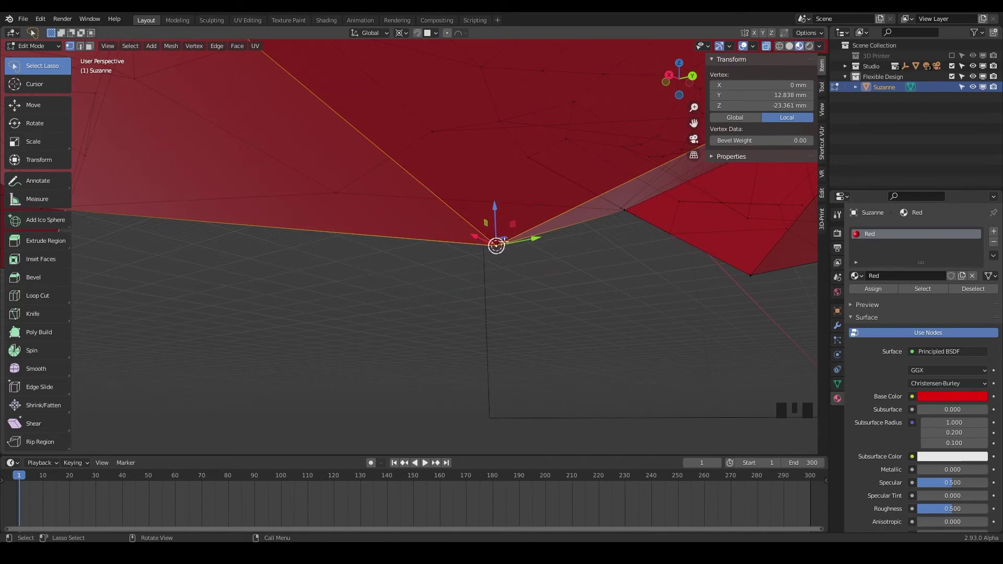
scroll(503, 246, down, 6)
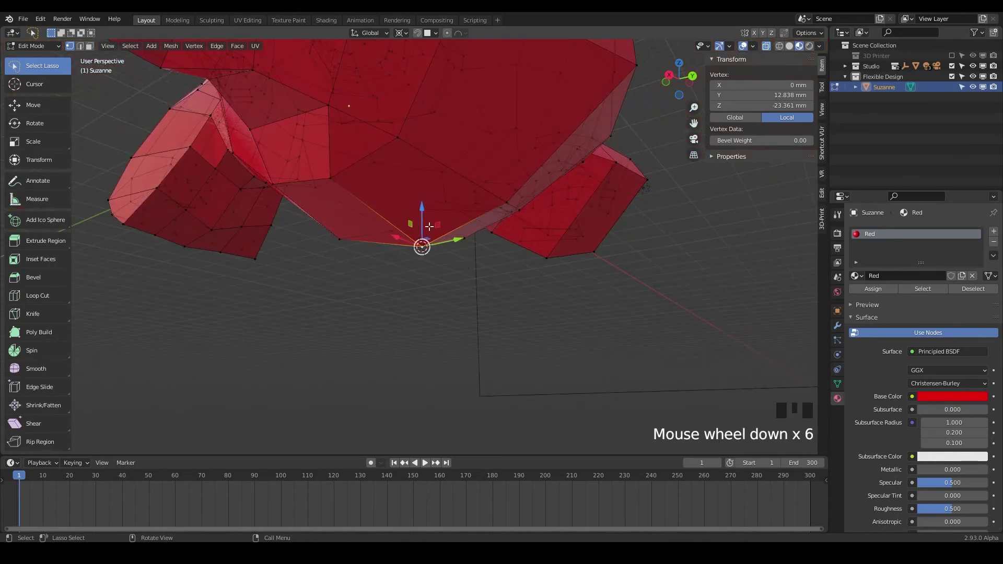
- In Object Mode, move Suzanne's origin to the 3D cursor, at location 0, 12.838, -23.361 mm
key(Tab)
middle_drag(324, 148, 158, 63)
click(140, 46)
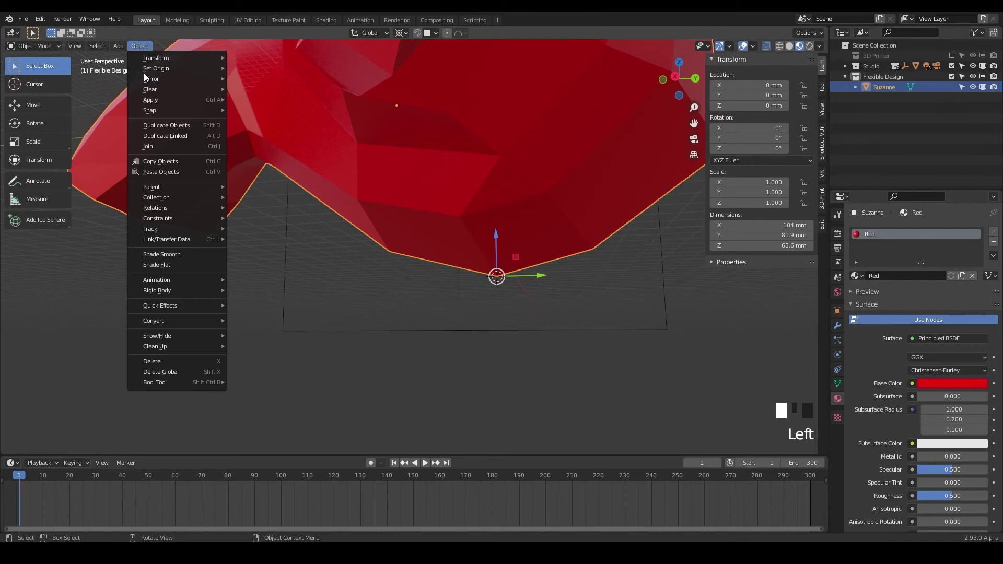
mouse_move(159, 70)
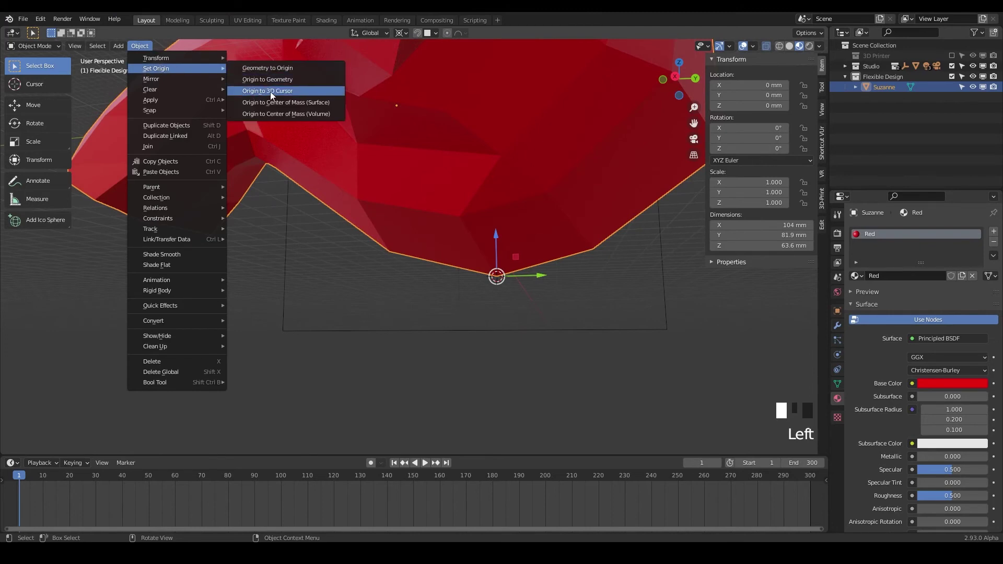
mouse_move(237, 70)
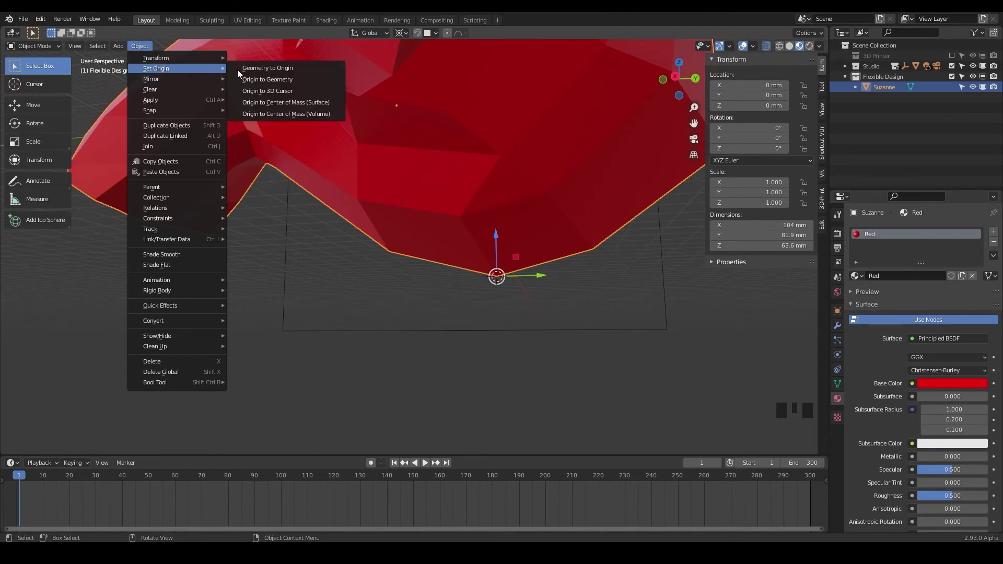
click(265, 89)
scroll(471, 243, down, 3)
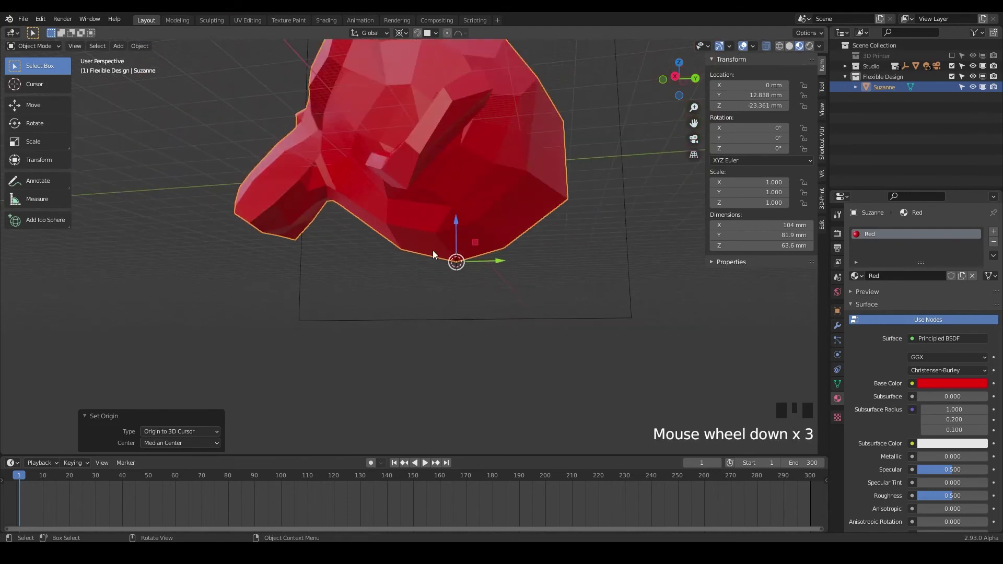
middle_drag(433, 249, 465, 220)
click(540, 192)
click(540, 187)
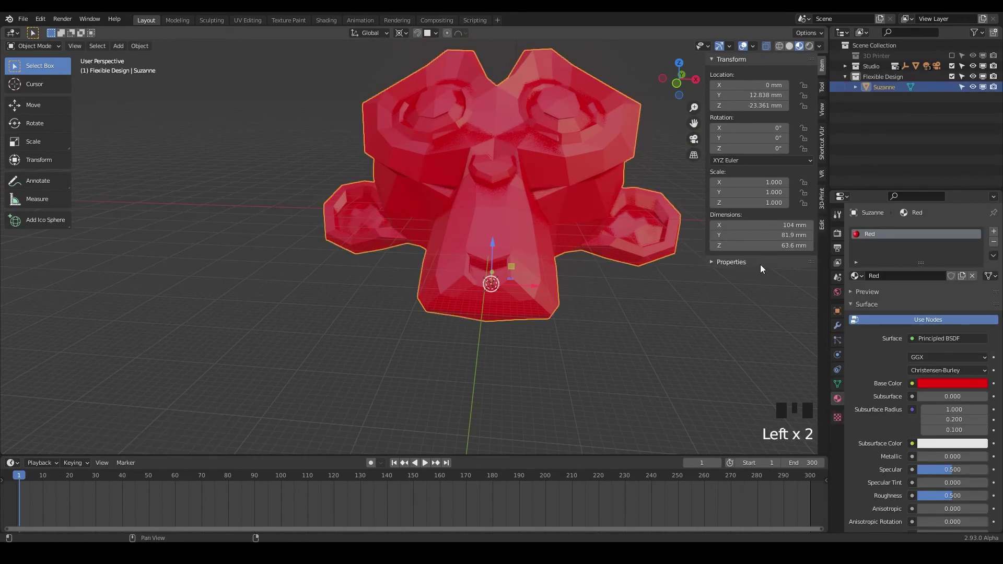
middle_drag(516, 284, 379, 293)
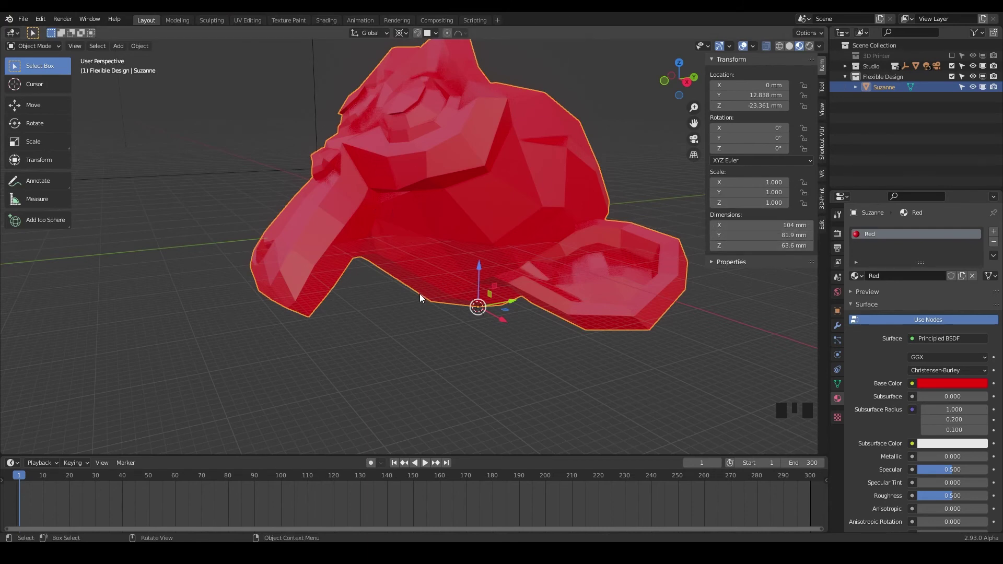
middle_drag(501, 259, 467, 255)
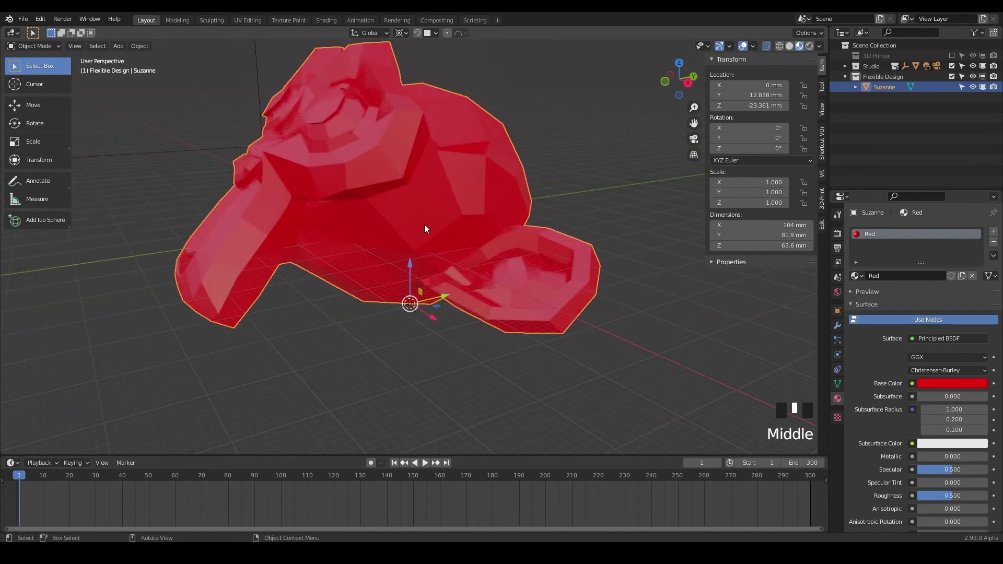
middle_drag(425, 227, 497, 241)
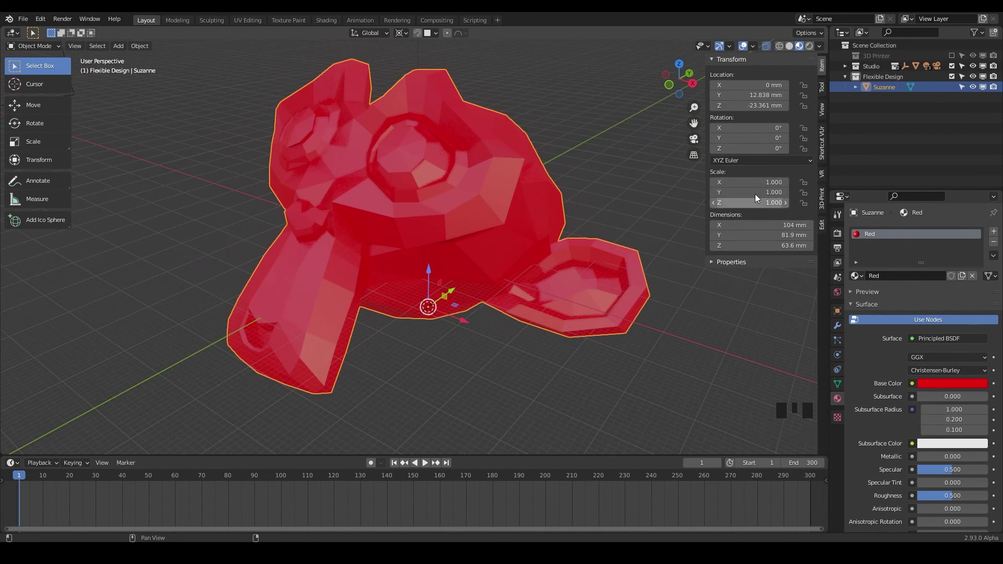
middle_drag(513, 230, 416, 356)
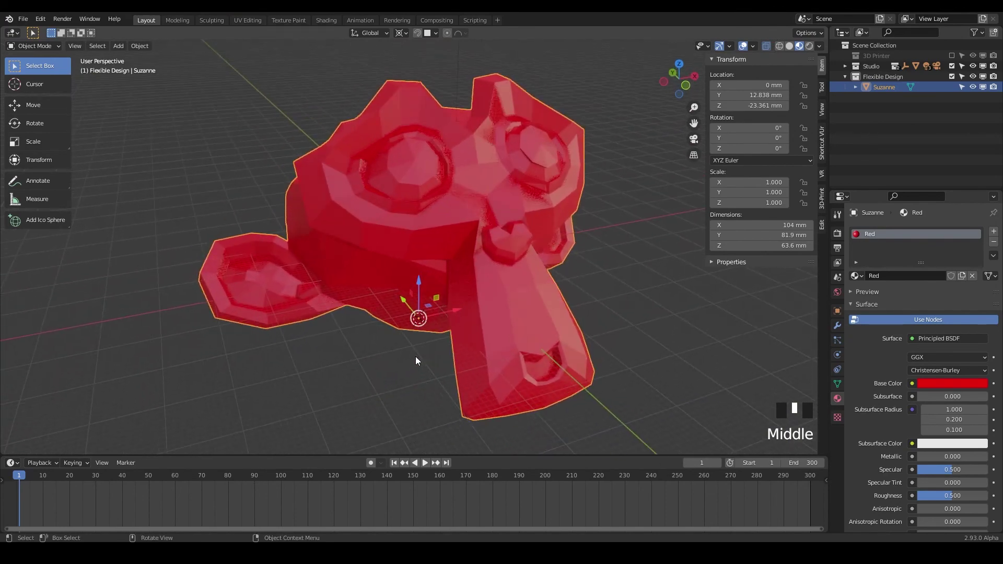